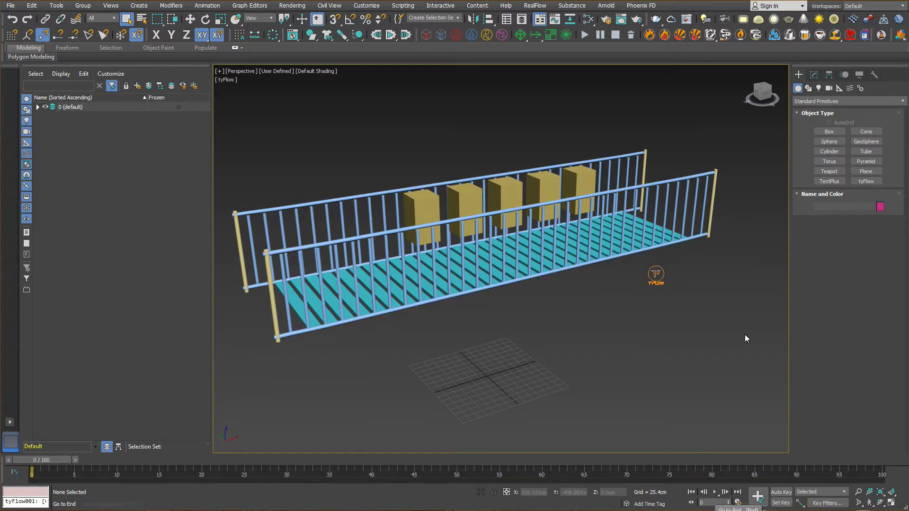
# Examine the bridge model's parts: the railing lines, the corner columns and the wooden floor planks.
pyautogui.press('/')
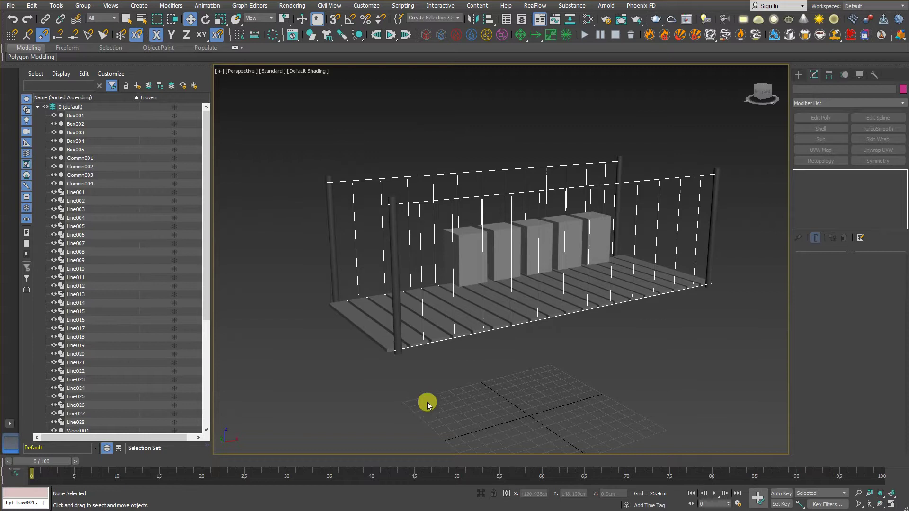
pyautogui.moveTo(393, 155); pyautogui.dragTo(462, 190)
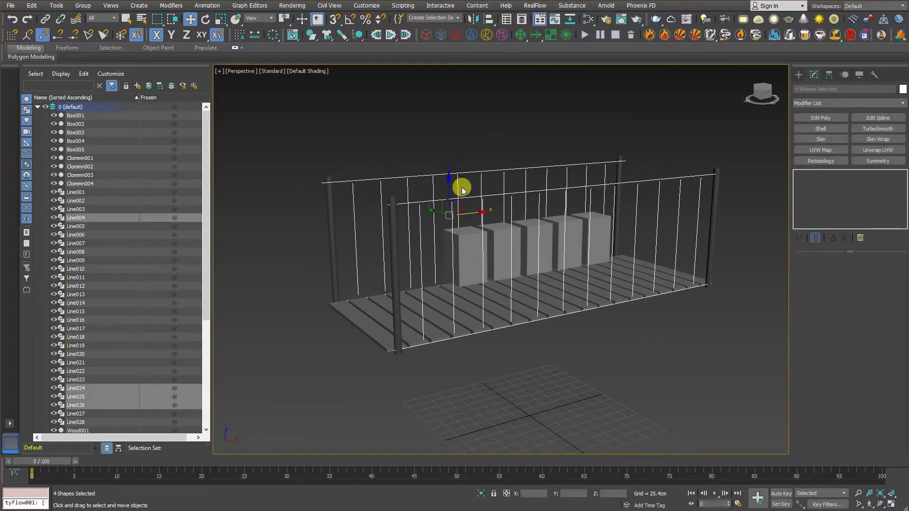
pyautogui.click(308, 209)
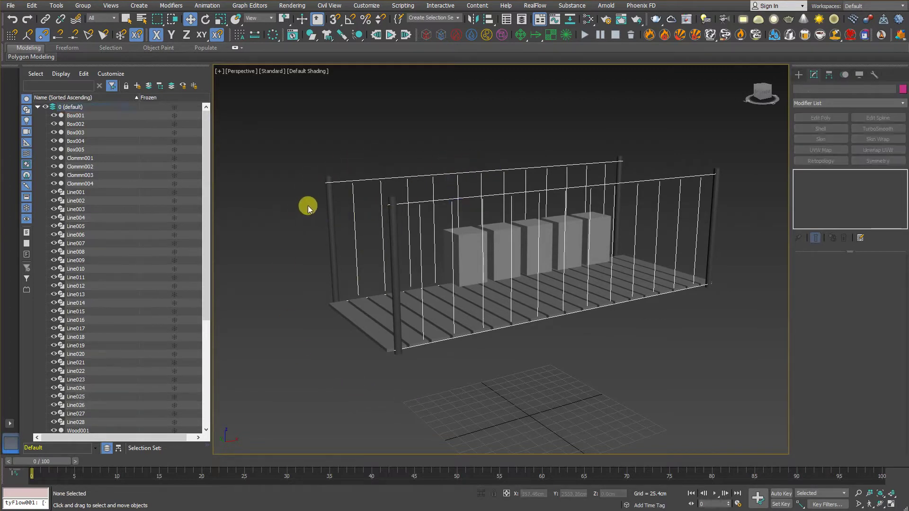
pyautogui.click(332, 211)
pyautogui.keyDown('ctrl'); pyautogui.moveTo(705, 236); pyautogui.dragTo(705, 235); pyautogui.keyUp('ctrl')
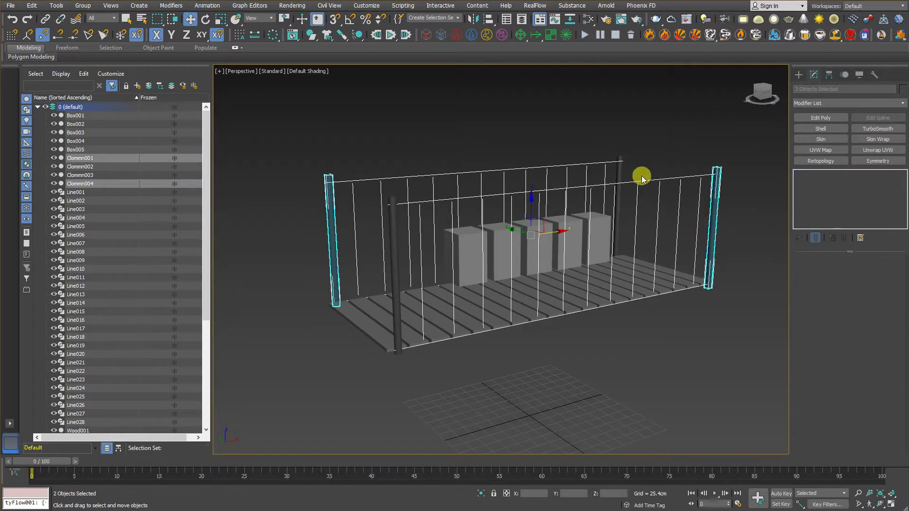
pyautogui.click(615, 168)
pyautogui.keyDown('alt'); pyautogui.moveTo(473, 353); pyautogui.dragTo(592, 405, button='middle'); pyautogui.keyUp('alt')
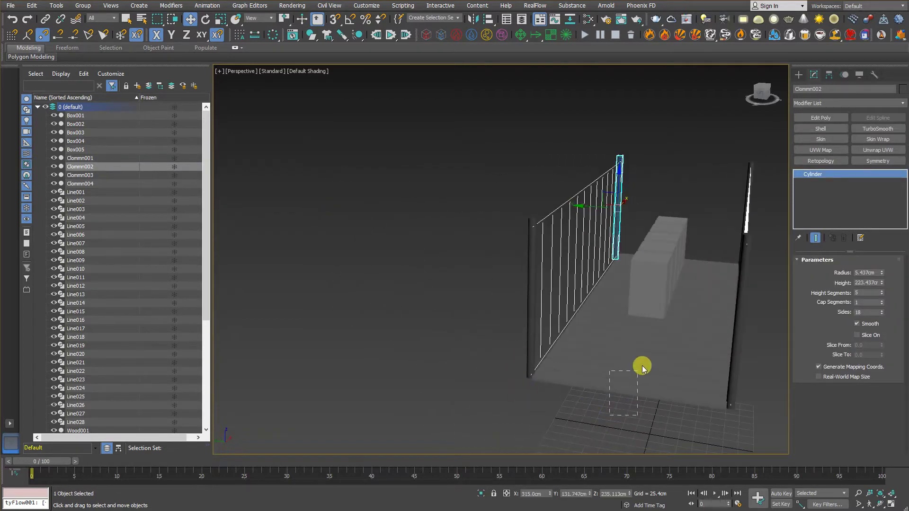
pyautogui.moveTo(643, 367); pyautogui.dragTo(652, 346)
pyautogui.keyDown('alt'); pyautogui.moveTo(652, 339); pyautogui.dragTo(627, 424, button='middle'); pyautogui.keyUp('alt')
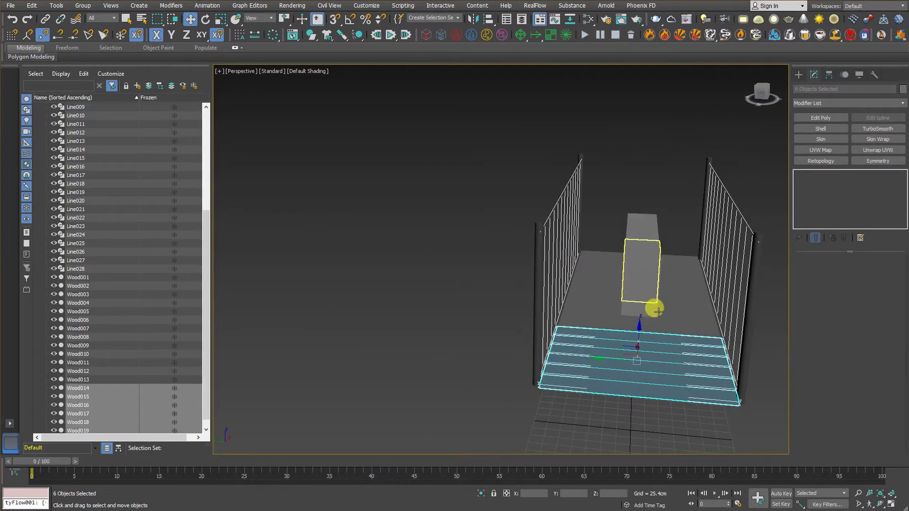
pyautogui.keyDown('alt'); pyautogui.moveTo(658, 312); pyautogui.dragTo(461, 333, button='middle'); pyautogui.keyUp('alt')
pyautogui.scroll(3, 652, 347)
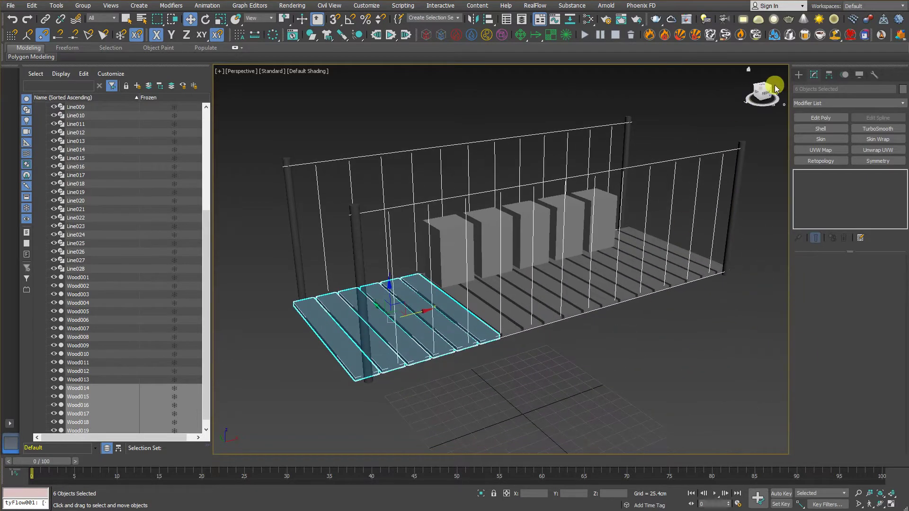
# Create a tyFlow object on the ground in front of the bridge.
pyautogui.click(799, 75)
pyautogui.click(865, 181)
pyautogui.moveTo(716, 349); pyautogui.dragTo(669, 350, button='middle')
pyautogui.moveTo(702, 355); pyautogui.dragTo(704, 390)
# Open the tyFlow object's editor, shrink its window into the corner and resize the operator list.
pyautogui.click(814, 75)
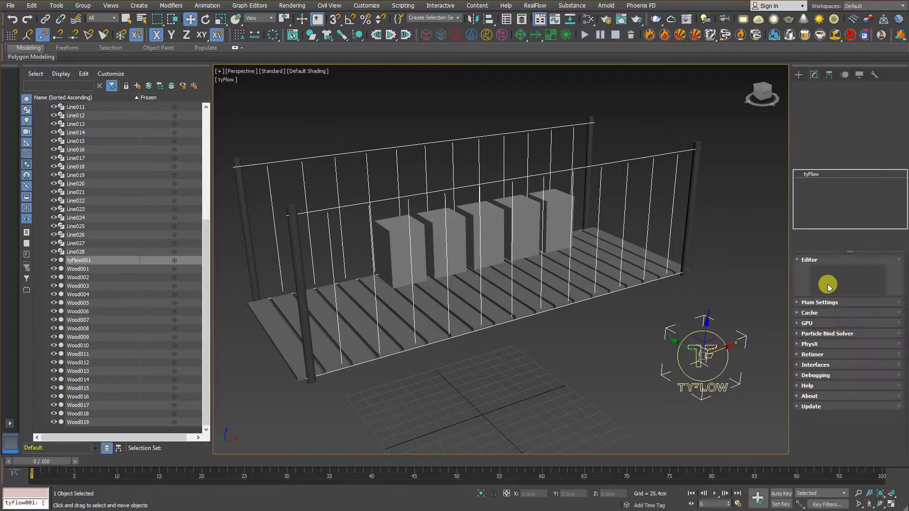
pyautogui.click(832, 282)
pyautogui.moveTo(416, 78); pyautogui.dragTo(242, 16)
pyautogui.moveTo(552, 364); pyautogui.dragTo(332, 273)
pyautogui.moveTo(118, 171); pyautogui.dragTo(108, 195)
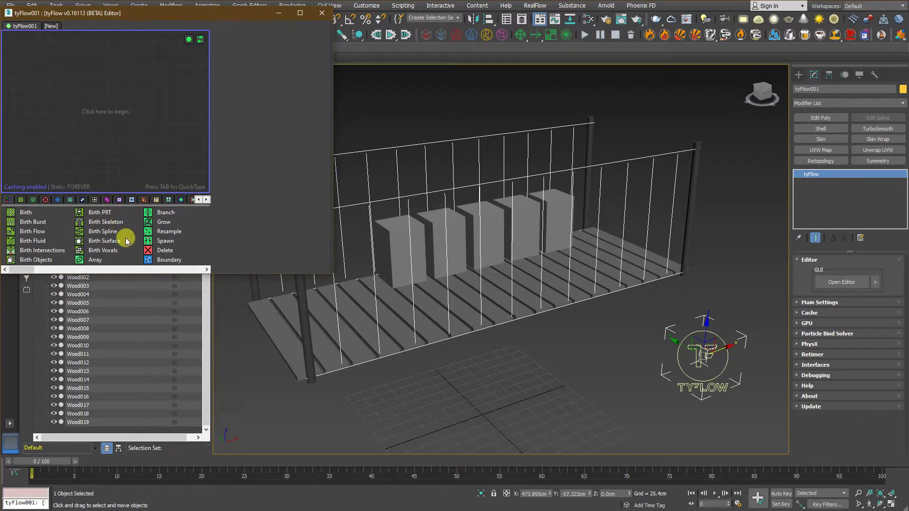
# Start a new event in the flow with a Birth Spline operator.
pyautogui.moveTo(103, 234); pyautogui.dragTo(63, 60)
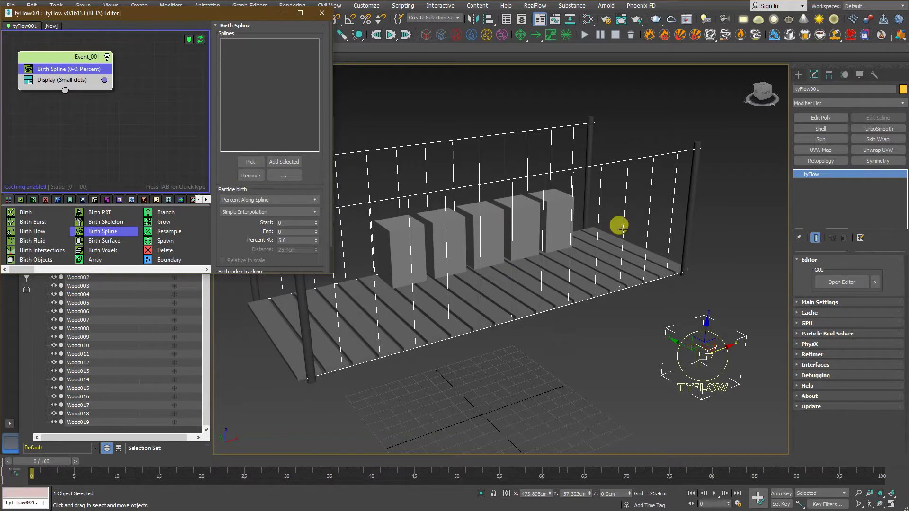
pyautogui.rightClick(655, 162)
pyautogui.click(608, 124)
# Add all vertical railing lines, selected in the front view, to the Birth Spline operator and hide them in the viewport.
pyautogui.hotkey('alt', 'w')
pyautogui.middleClick(632, 149)
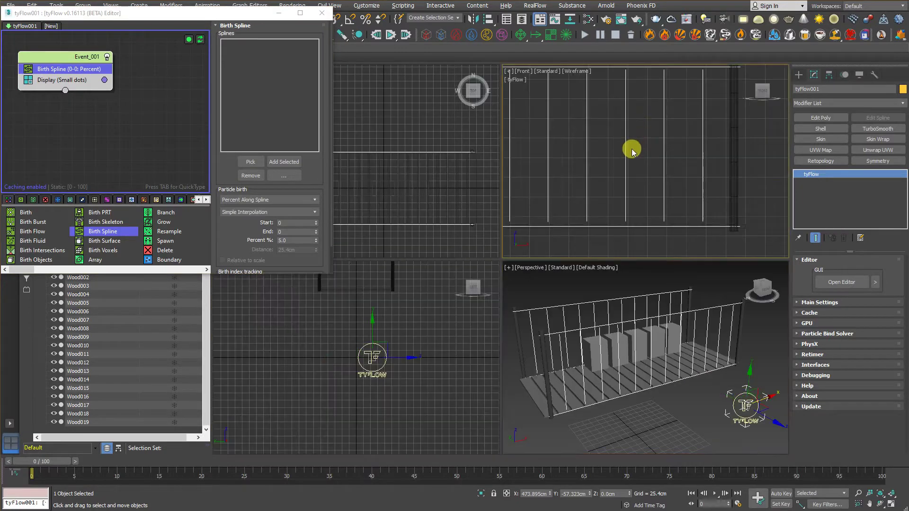
pyautogui.hotkey('alt', 'w')
pyautogui.moveTo(611, 233); pyautogui.dragTo(603, 253, button='middle')
pyautogui.scroll(-6, 606, 256)
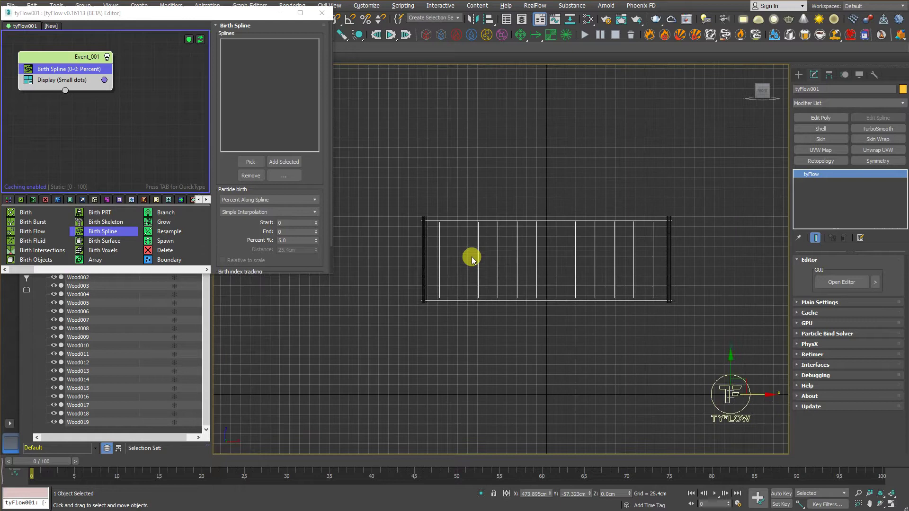
pyautogui.moveTo(434, 226); pyautogui.dragTo(651, 269)
pyautogui.hotkey('alt', 'w')
pyautogui.middleClick(630, 362)
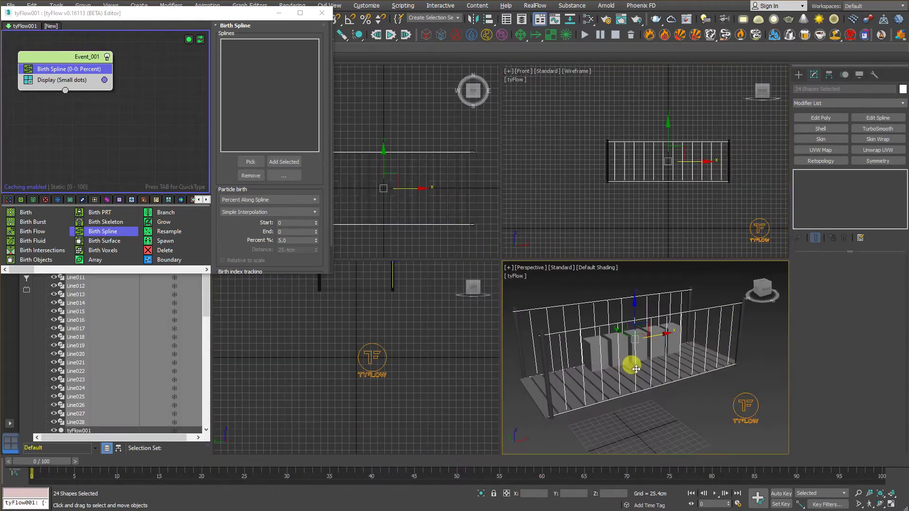
pyautogui.hotkey('alt', 'w')
pyautogui.click(277, 161)
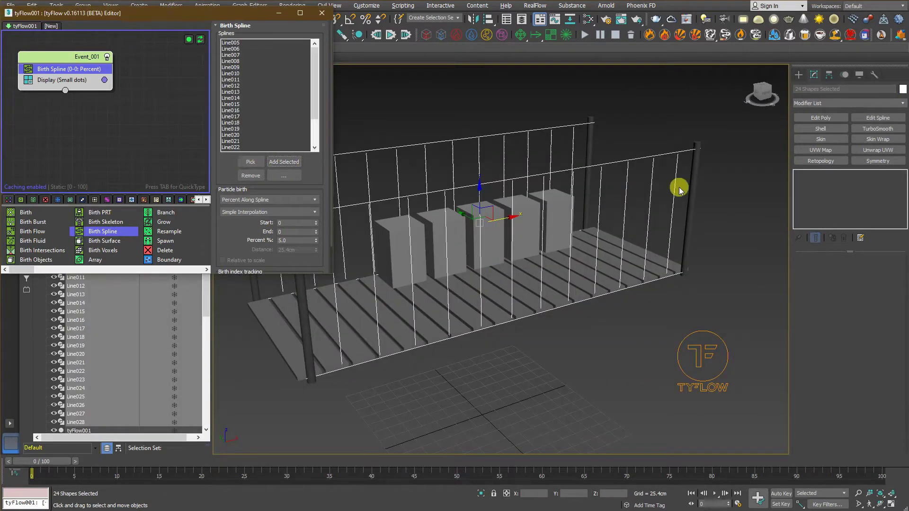
pyautogui.rightClick(653, 185)
pyautogui.click(669, 147)
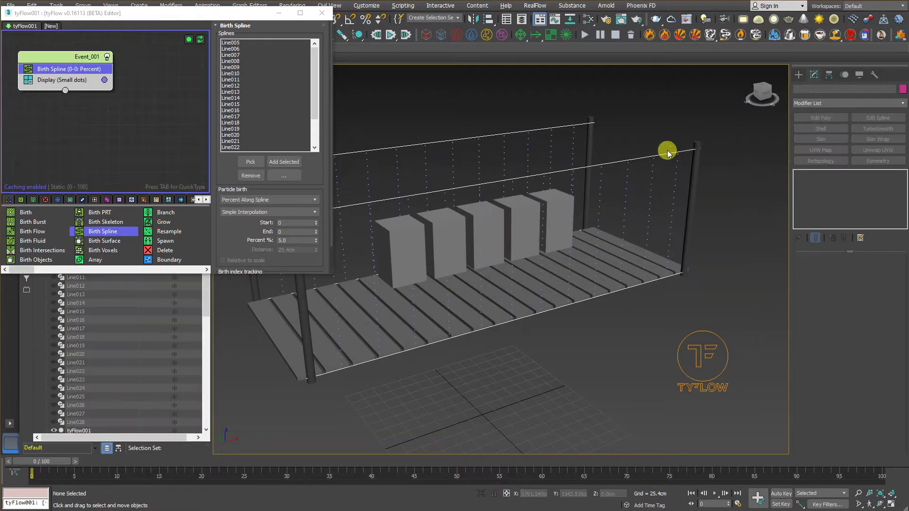
# Set the Birth Spline operator's particle spacing along the splines to 3.0 percent.
pyautogui.scroll(8, 633, 224)
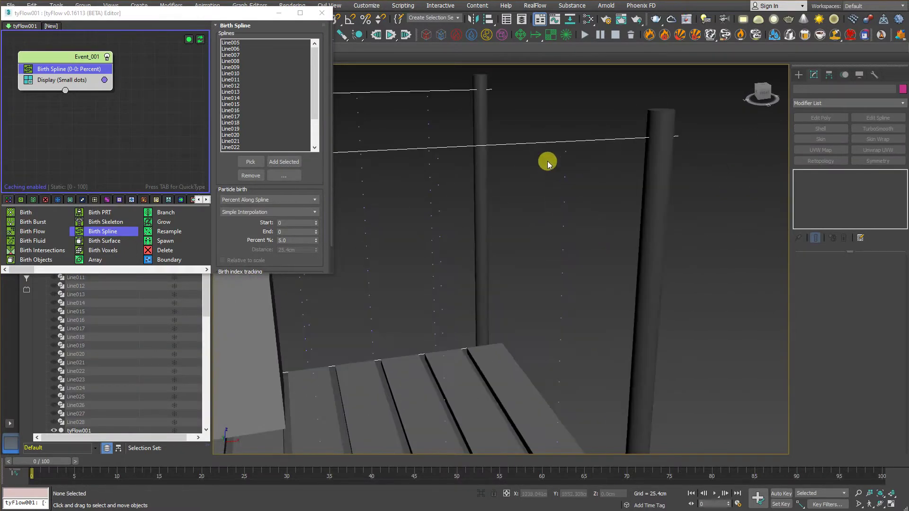
pyautogui.scroll(3, 503, 211)
pyautogui.scroll(-10, 473, 204)
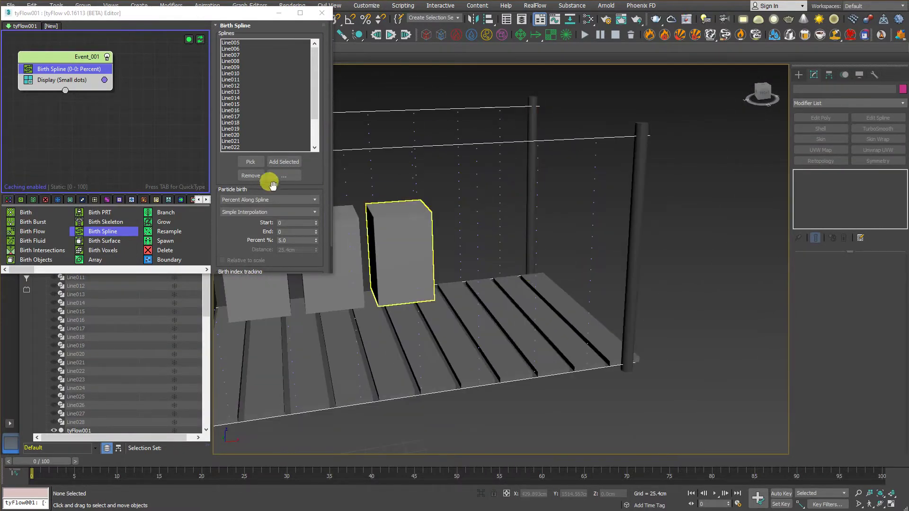
pyautogui.moveTo(229, 239); pyautogui.dragTo(232, 208)
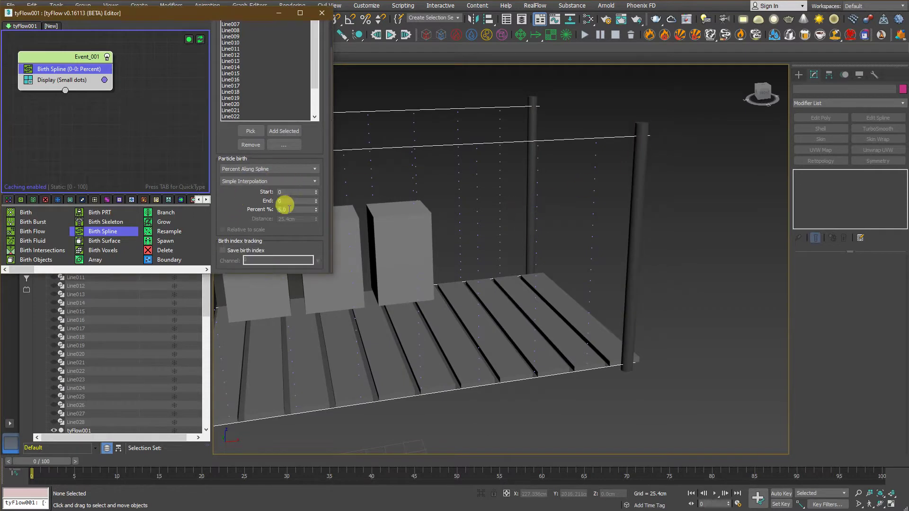
pyautogui.moveTo(287, 209); pyautogui.dragTo(230, 207)
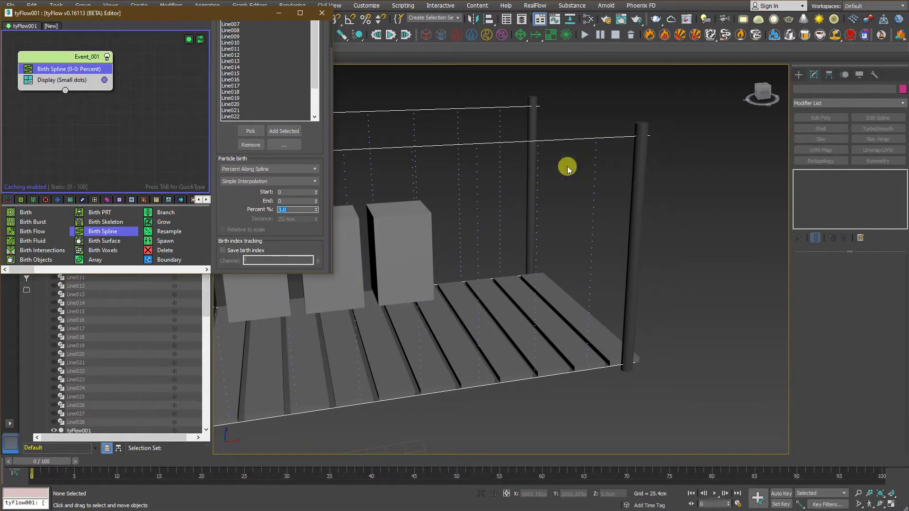
pyautogui.moveTo(560, 193); pyautogui.dragTo(589, 201, button='middle')
# Add a Shape operator to Event_001 and place it between Birth Spline and Display.
pyautogui.click(49, 81)
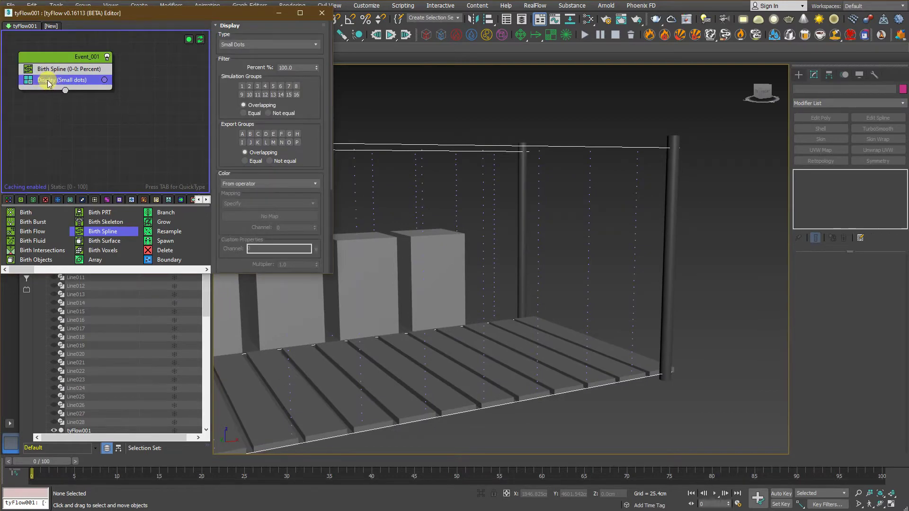
pyautogui.press('Tab')
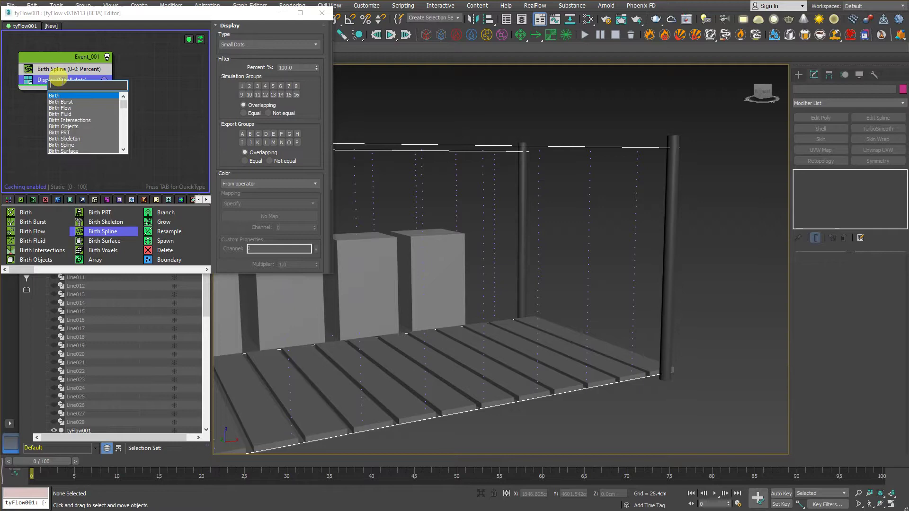
pyautogui.write('she')
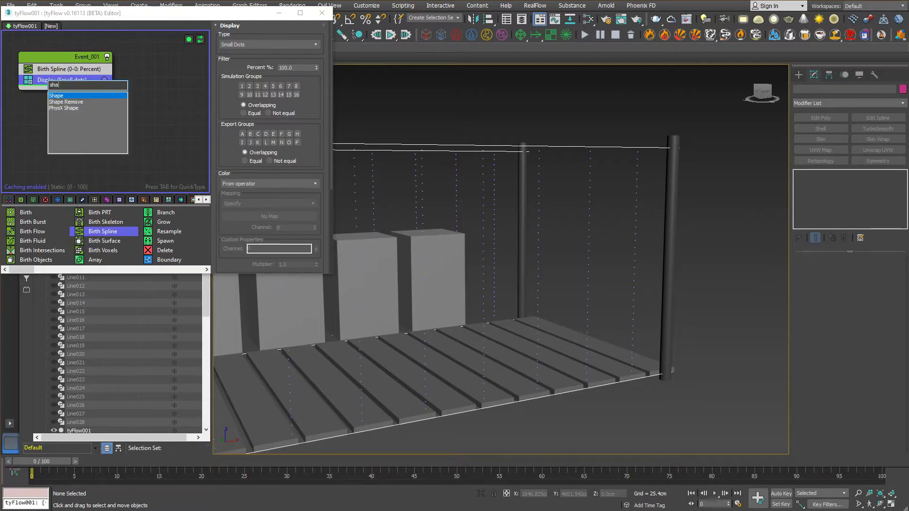
pyautogui.press('Return')
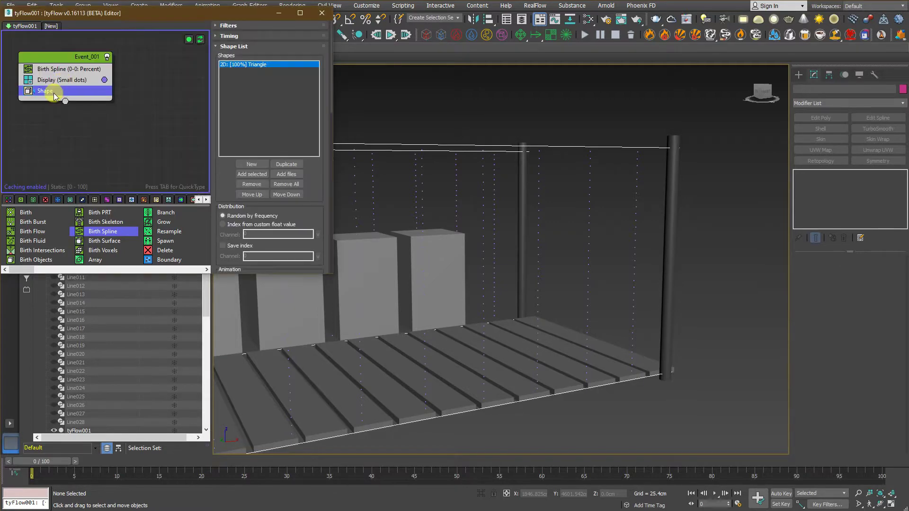
pyautogui.moveTo(53, 92); pyautogui.dragTo(56, 78)
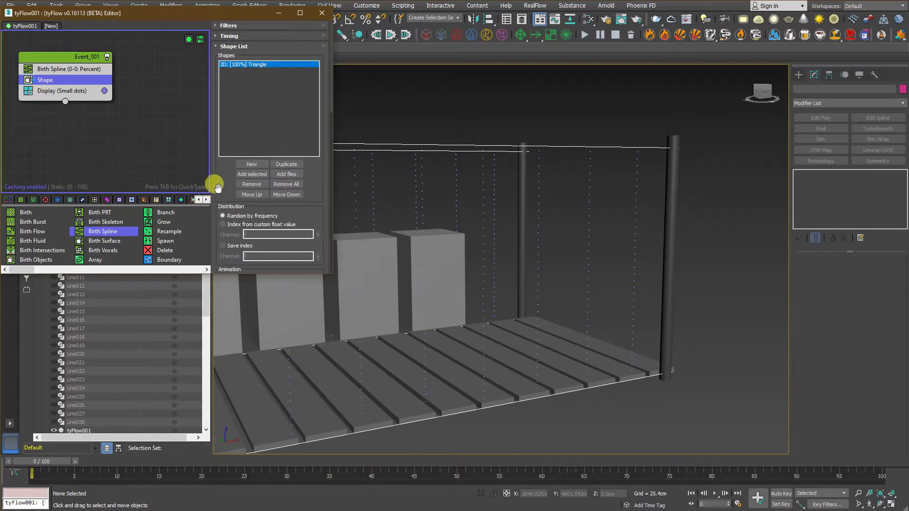
# Set the Shape operator's mesh type to the 3D Sphere (LowRes), enlarging the editor window for its settings.
pyautogui.moveTo(216, 179); pyautogui.dragTo(219, 81)
pyautogui.moveTo(223, 274); pyautogui.dragTo(223, 363)
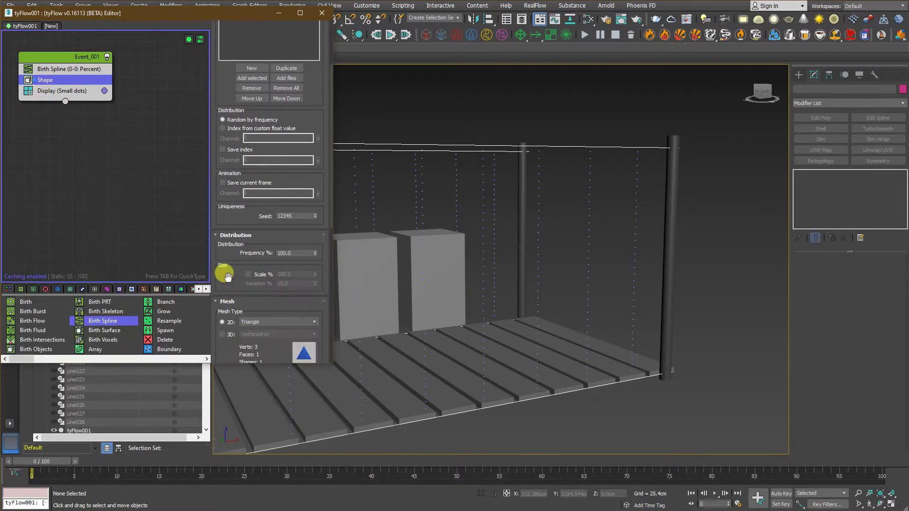
pyautogui.scroll(-3, 220, 239)
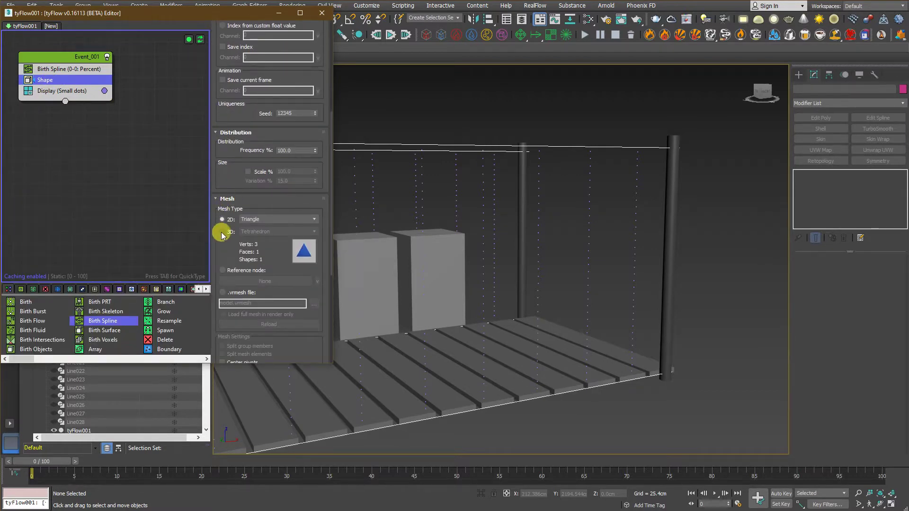
pyautogui.click(222, 232)
pyautogui.click(283, 231)
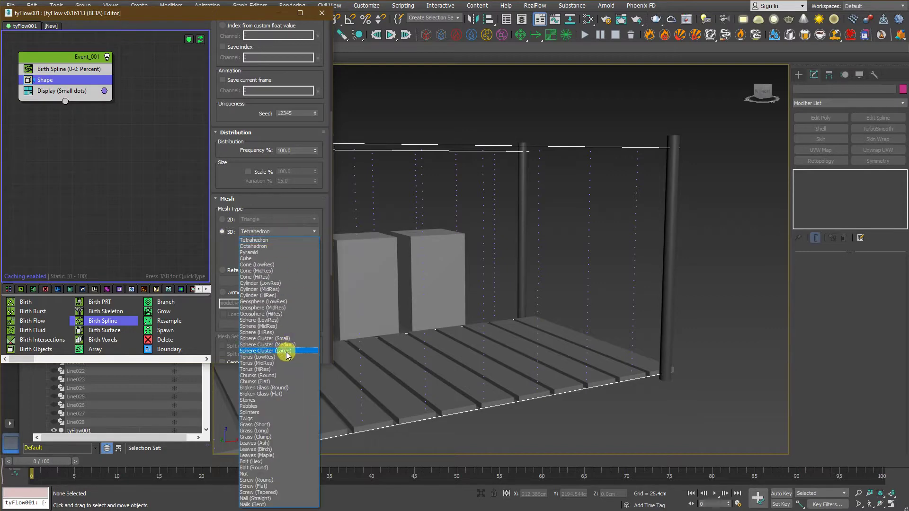
pyautogui.click(285, 321)
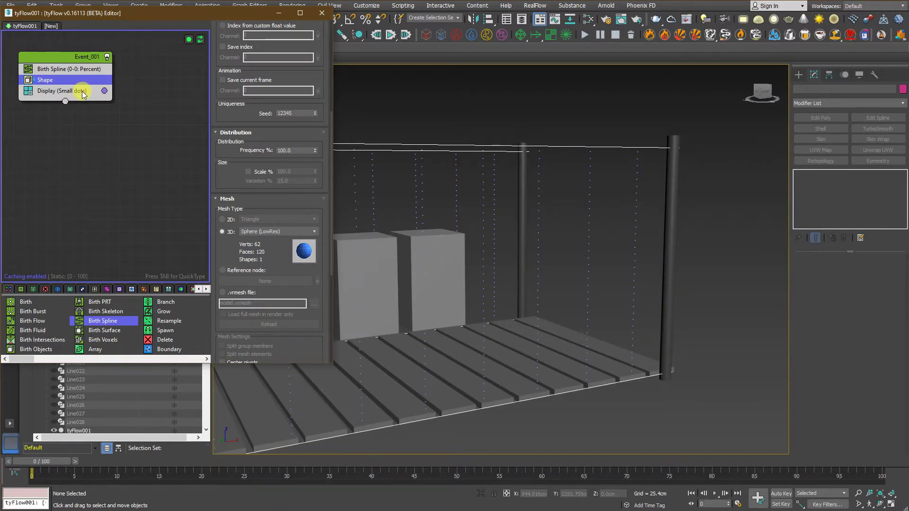
# Change the Display operator's type to Geometry and inspect the particle spheres along the railings.
pyautogui.click(82, 91)
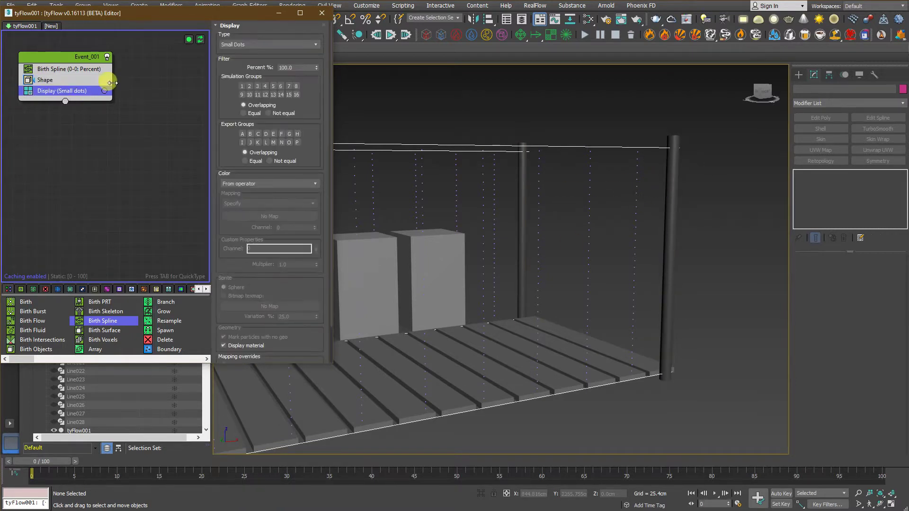
pyautogui.click(262, 45)
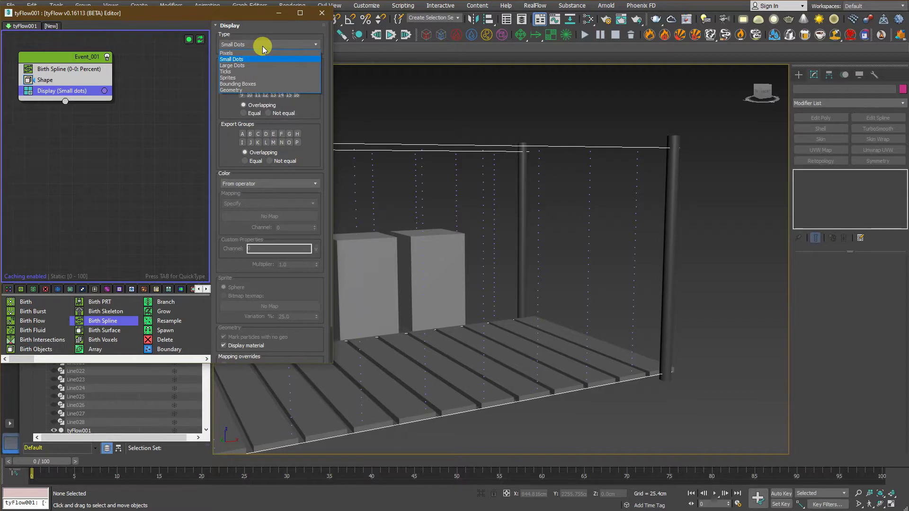
pyautogui.click(237, 83)
pyautogui.scroll(5, 637, 208)
pyautogui.scroll(-4, 637, 208)
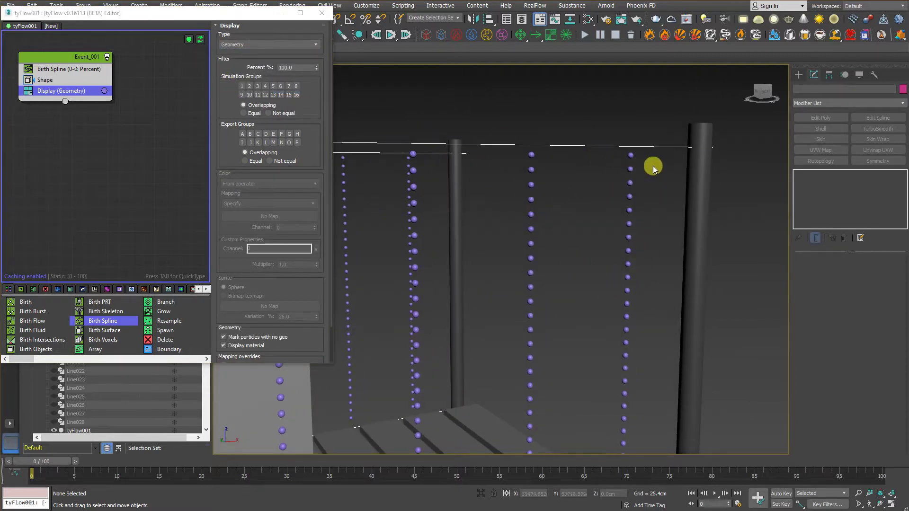
# Enable scaling in the Shape operator with size variation 0.0, try 150 percent, and settle on a scale of 200 percent.
pyautogui.click(50, 81)
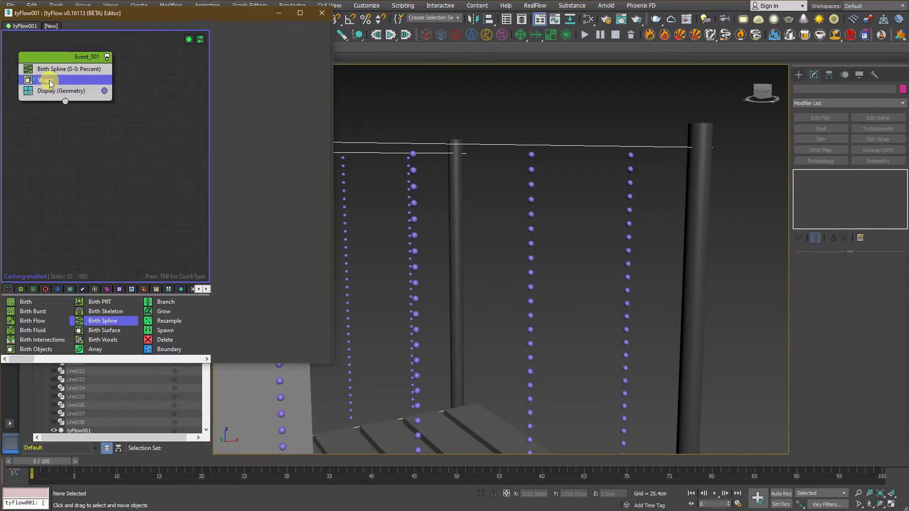
pyautogui.moveTo(218, 187); pyautogui.dragTo(226, 104)
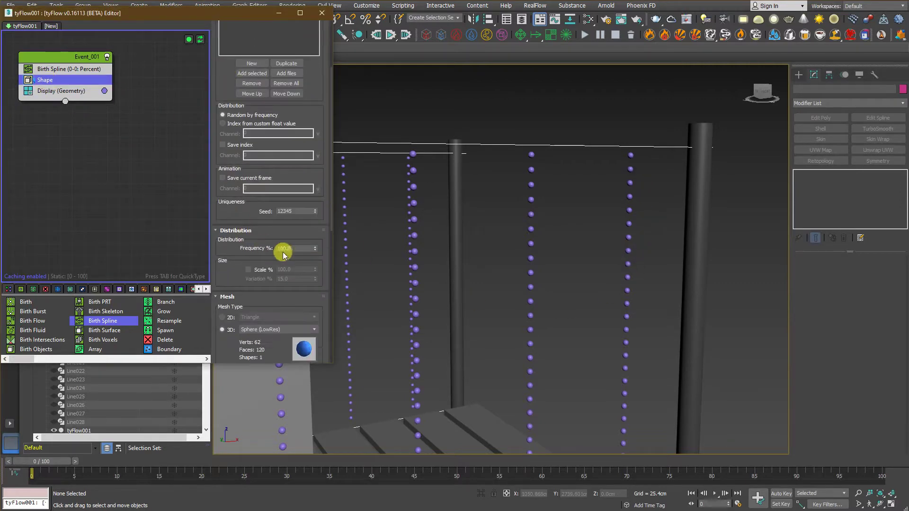
pyautogui.click(260, 270)
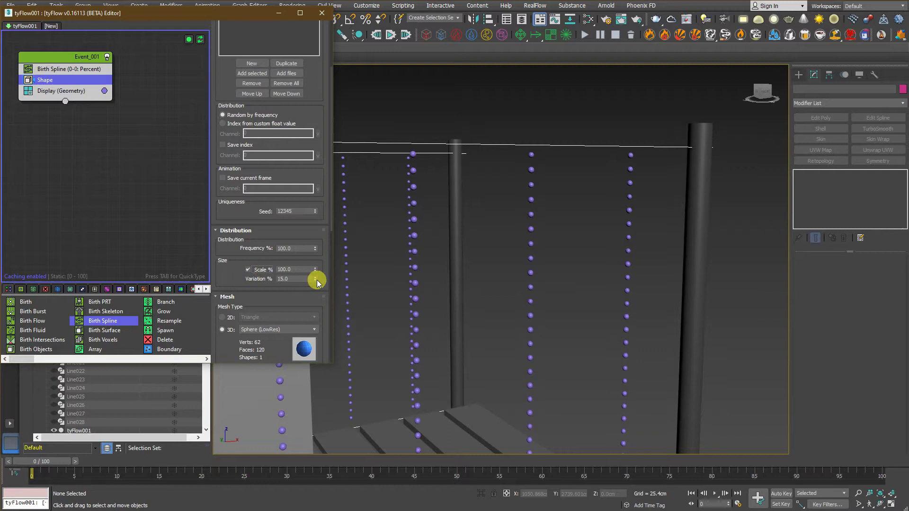
pyautogui.rightClick(315, 279)
pyautogui.doubleClick(286, 269)
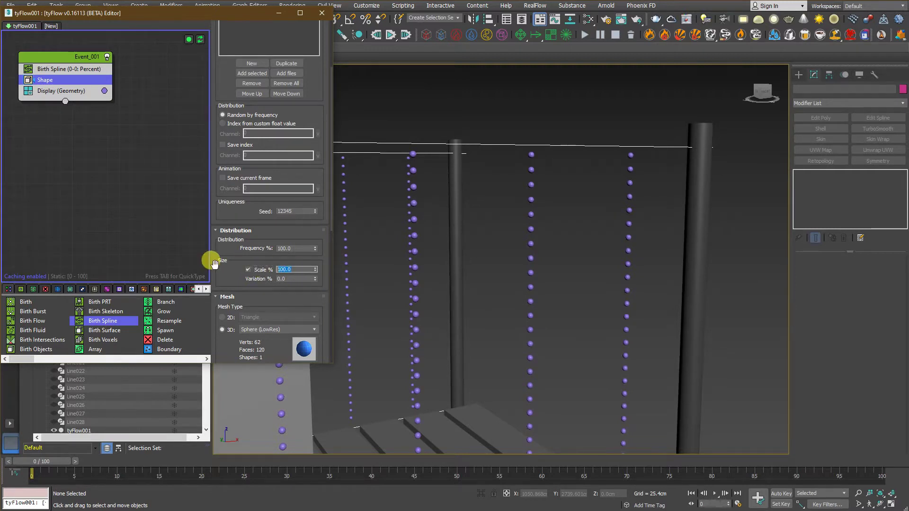
pyautogui.write('150')
pyautogui.press('Return')
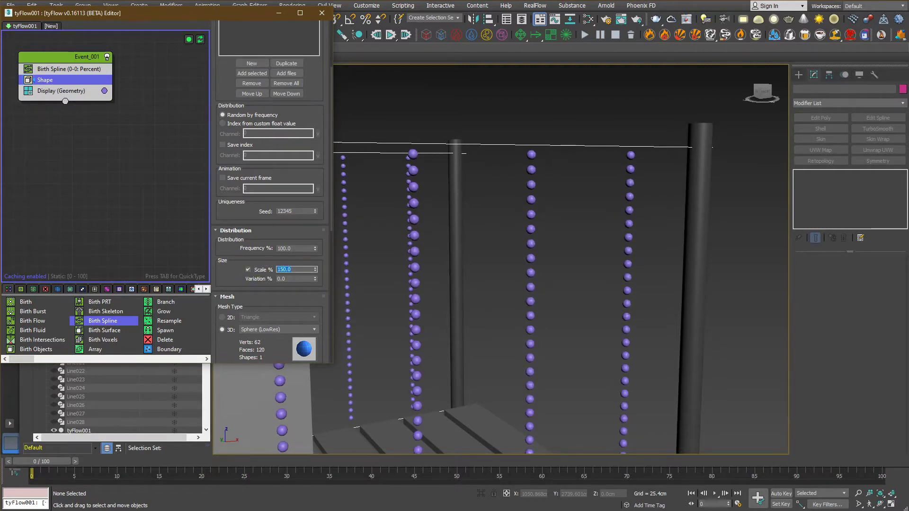
pyautogui.write('200')
pyautogui.press('Return')
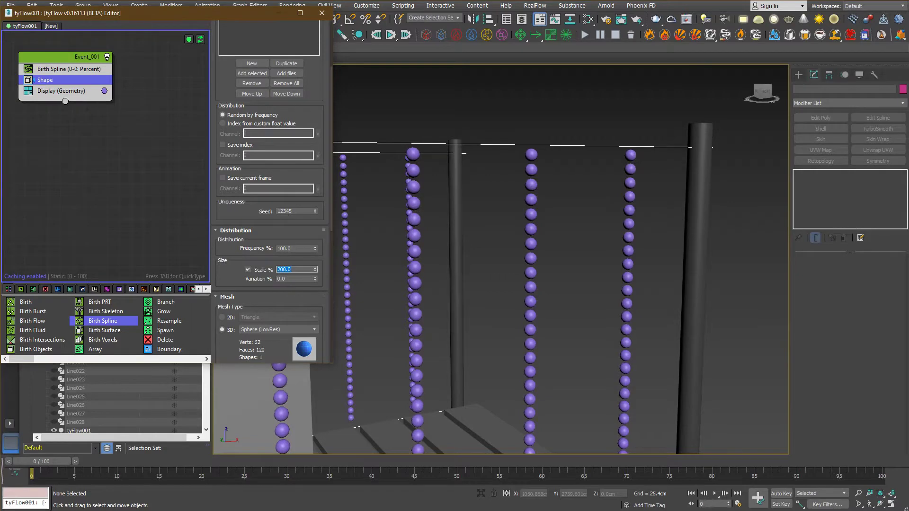
pyautogui.scroll(-5, 536, 173)
pyautogui.keyDown('alt'); pyautogui.moveTo(531, 232); pyautogui.dragTo(639, 199, button='middle'); pyautogui.keyUp('alt')
# Create a PhysX Shape operator in a new event directly below Event_001.
pyautogui.click(58, 126)
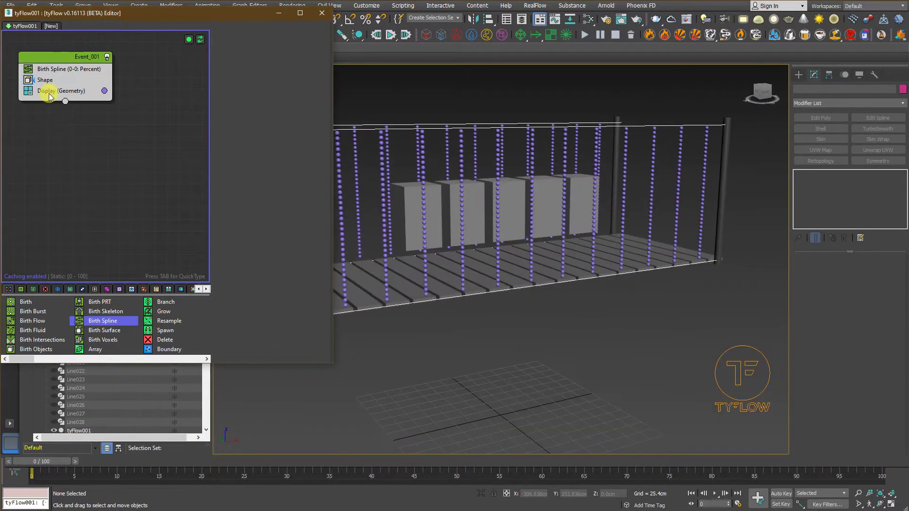
pyautogui.click(49, 93)
pyautogui.press('Tab')
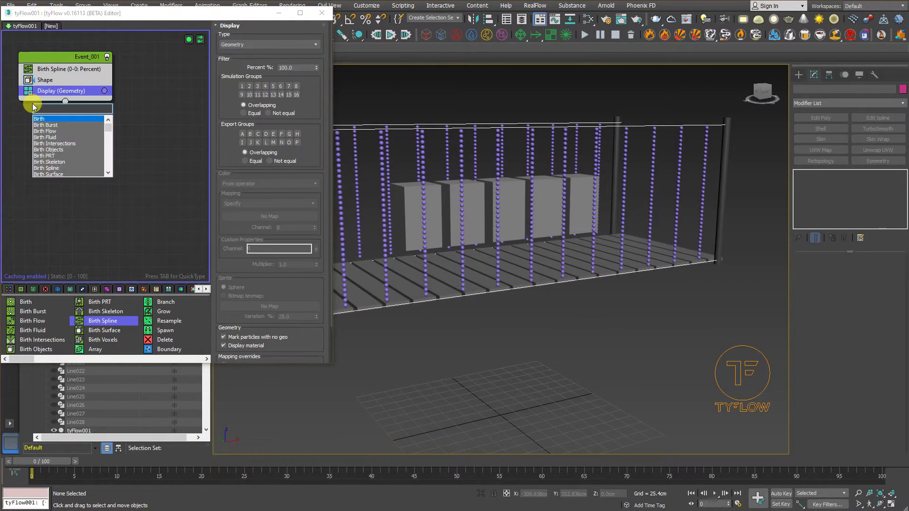
pyautogui.write('phys')
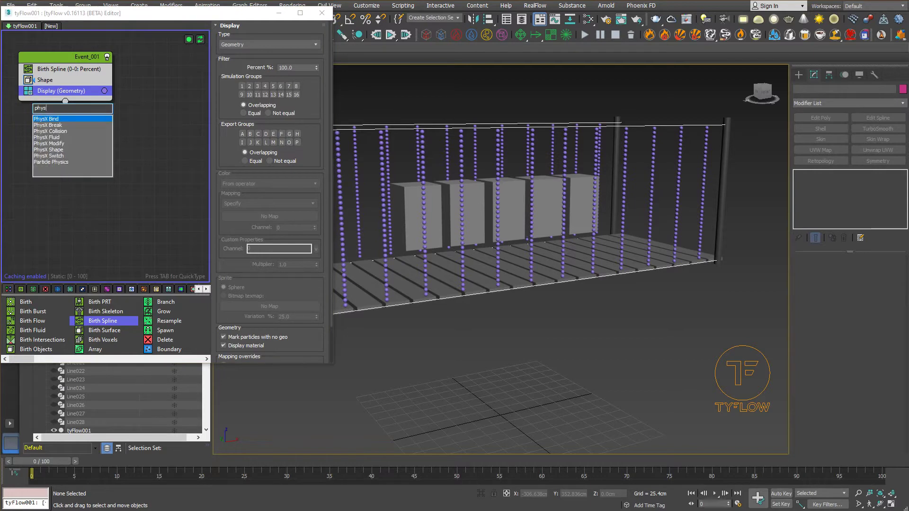
pyautogui.press('Down')
pyautogui.press('Down')
pyautogui.press('Down')
pyautogui.press('Down')
pyautogui.press('Down')
pyautogui.press('Return')
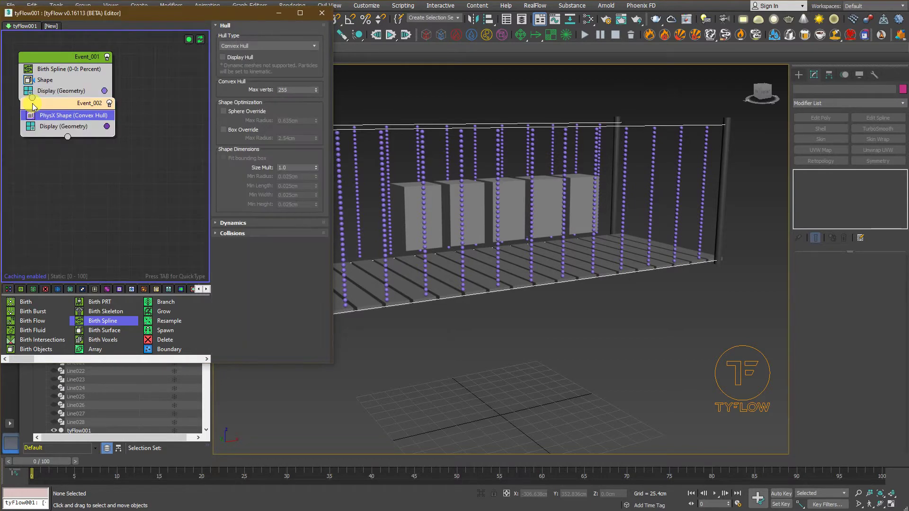
# Move the PhysX Shape operator into Event_001 between Shape and Display and delete the leftover Event_002.
pyautogui.moveTo(59, 111); pyautogui.dragTo(71, 90)
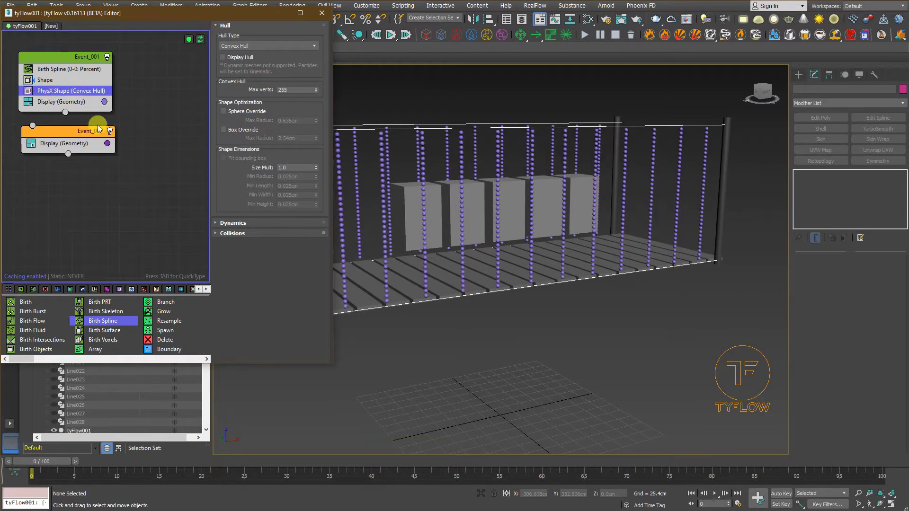
pyautogui.click(78, 128)
pyautogui.press('Delete')
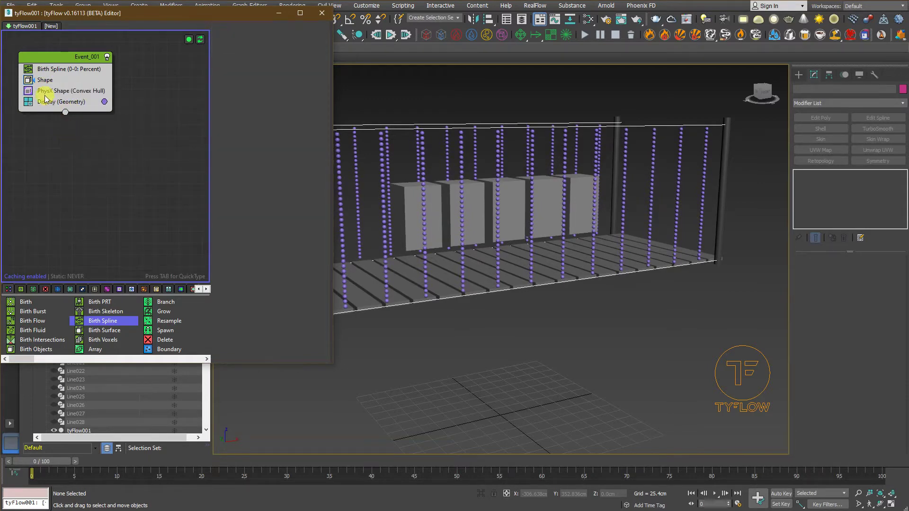
# Insert a PhysX Bind operator between PhysX Shape and Display in Event_001.
pyautogui.click(46, 93)
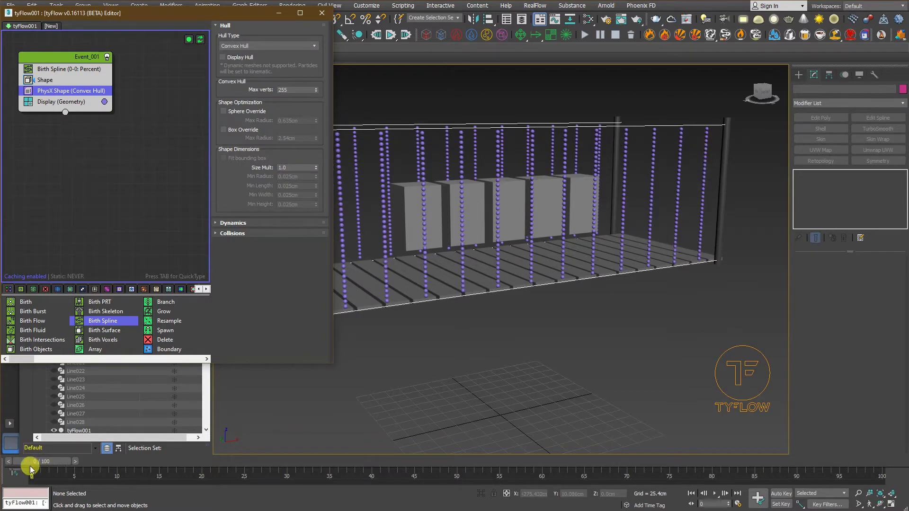
pyautogui.moveTo(35, 466)
pyautogui.mouseDown()
pyautogui.moveTo(329, 469)
pyautogui.moveTo(31, 469)
pyautogui.mouseUp()
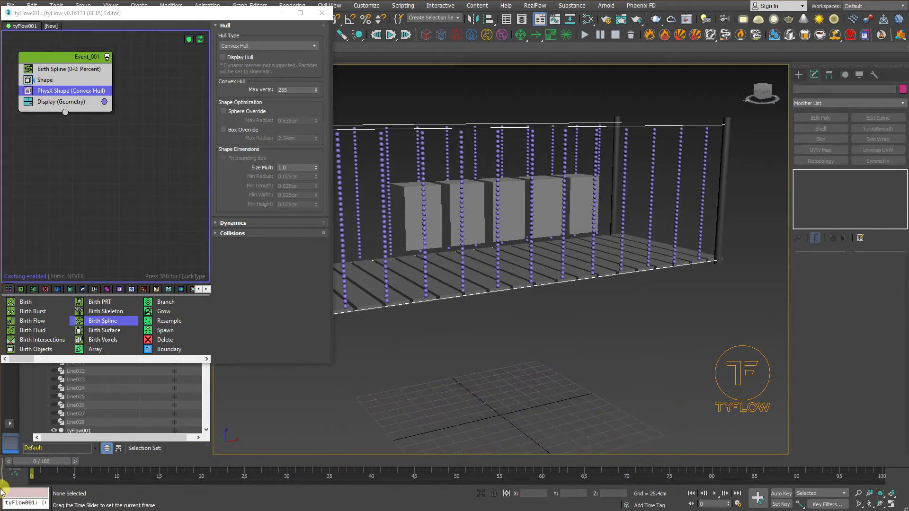
pyautogui.click(49, 101)
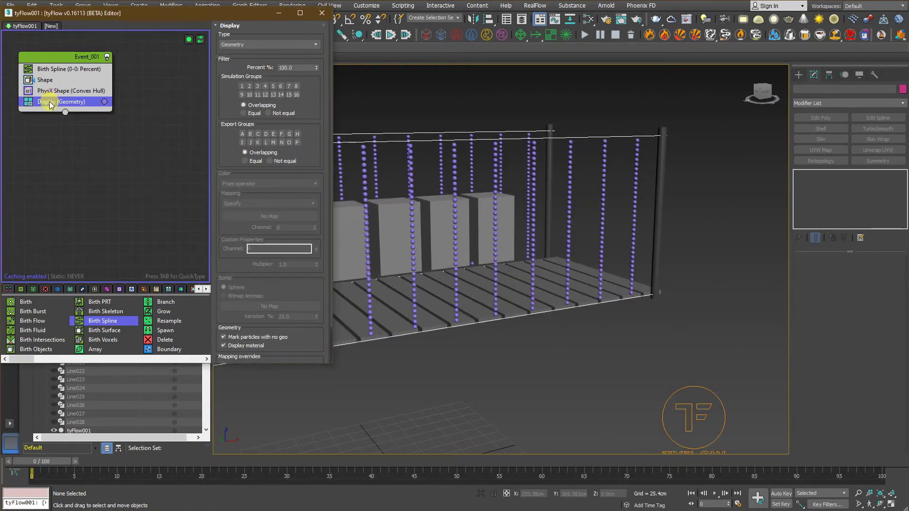
pyautogui.press('Tab')
pyautogui.write('phys')
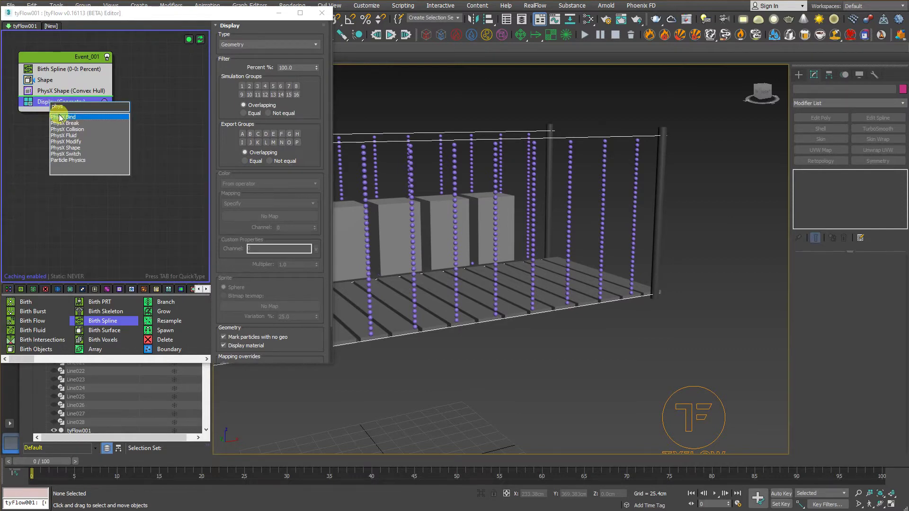
pyautogui.click(60, 117)
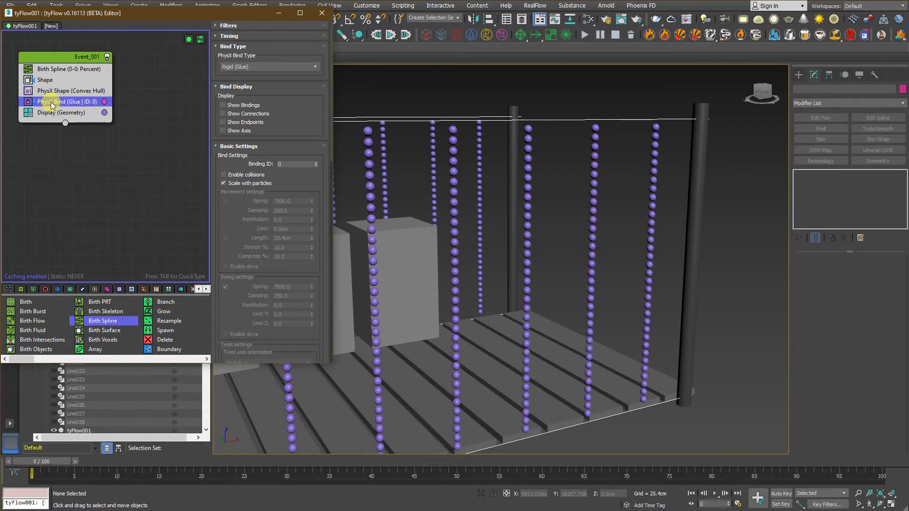
# Preview the bound particle strands falling by scrubbing to frame 100 and playing the animation, and return to frame 0.
pyautogui.scroll(-1, 51, 102)
pyautogui.scroll(-5, 426, 246)
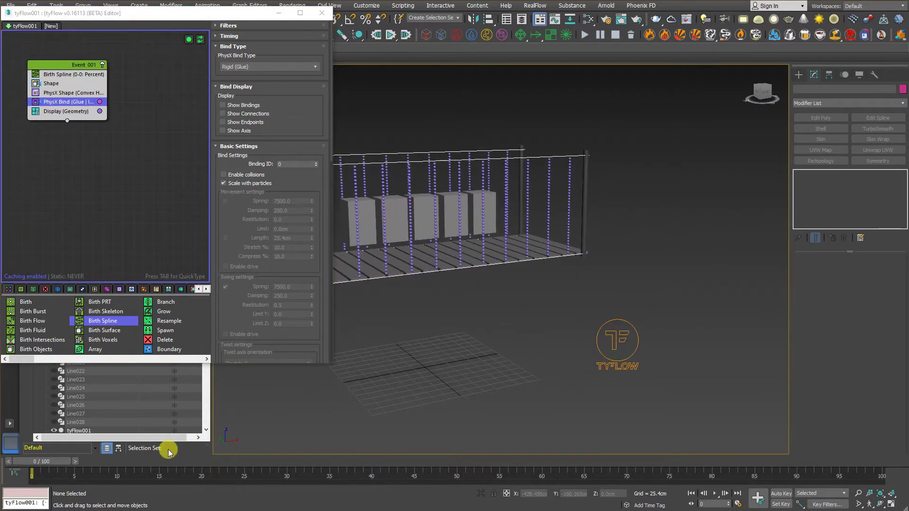
pyautogui.moveTo(47, 461); pyautogui.dragTo(453, 461)
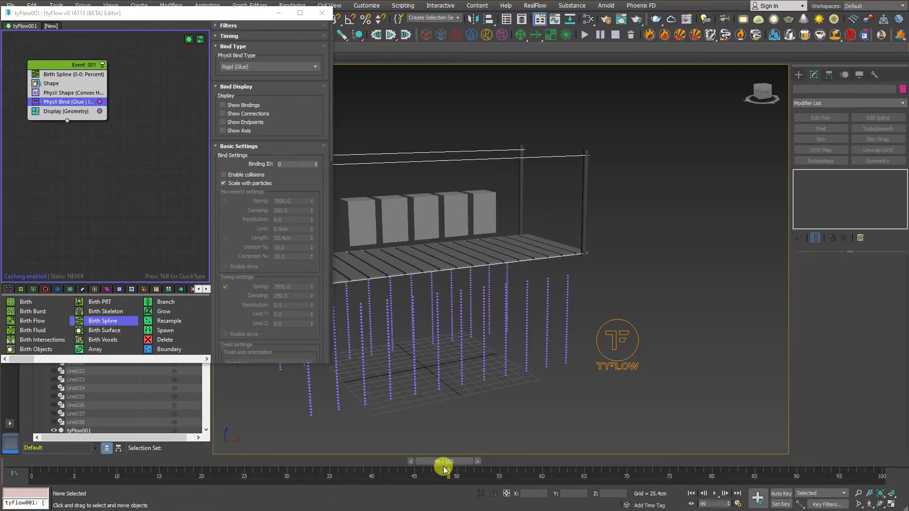
pyautogui.click(881, 462)
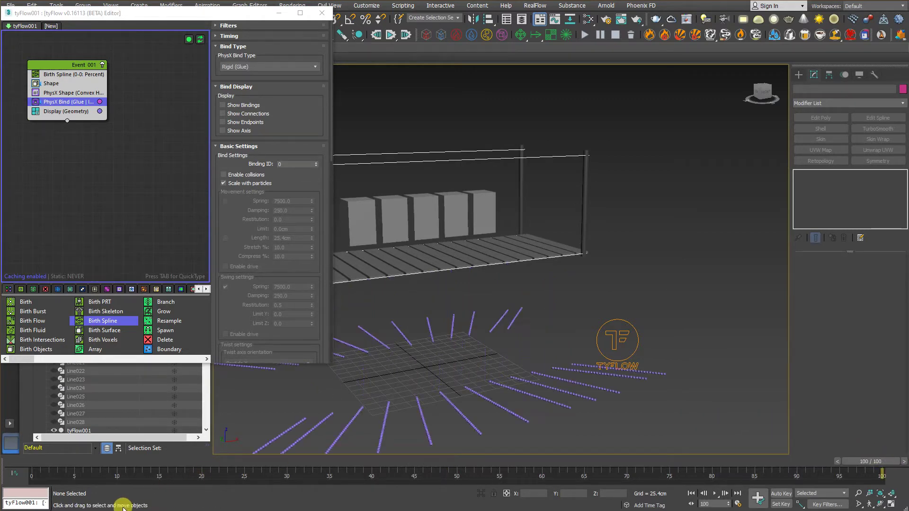
pyautogui.click(715, 495)
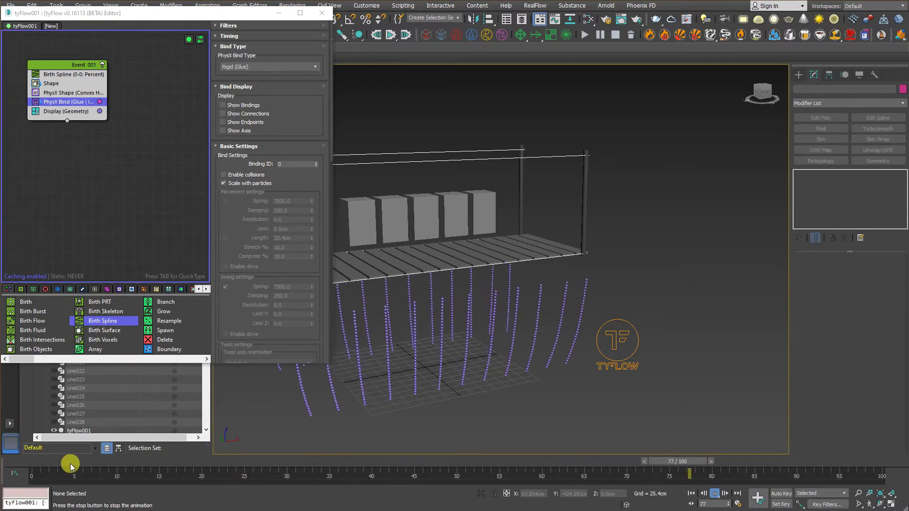
pyautogui.moveTo(68, 463); pyautogui.dragTo(2, 462)
# Copy Event_001 with all its operators and place the duplicate beside the original event.
pyautogui.scroll(3, 468, 306)
pyautogui.moveTo(524, 297); pyautogui.dragTo(527, 386, button='middle')
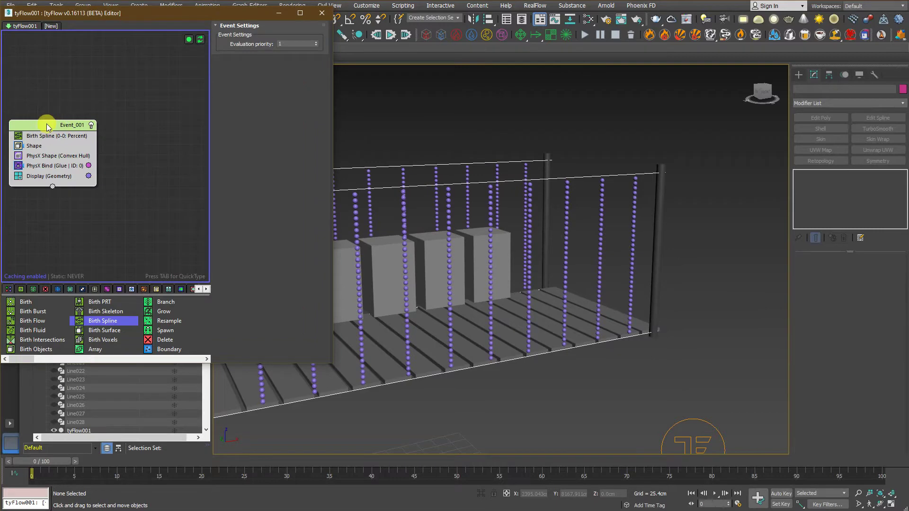
pyautogui.rightClick(47, 127)
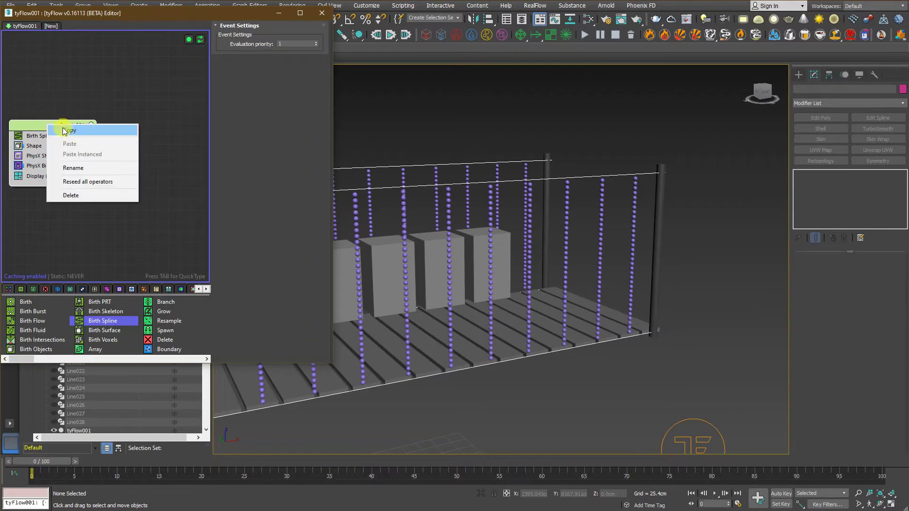
pyautogui.click(65, 132)
pyautogui.rightClick(151, 119)
pyautogui.click(167, 133)
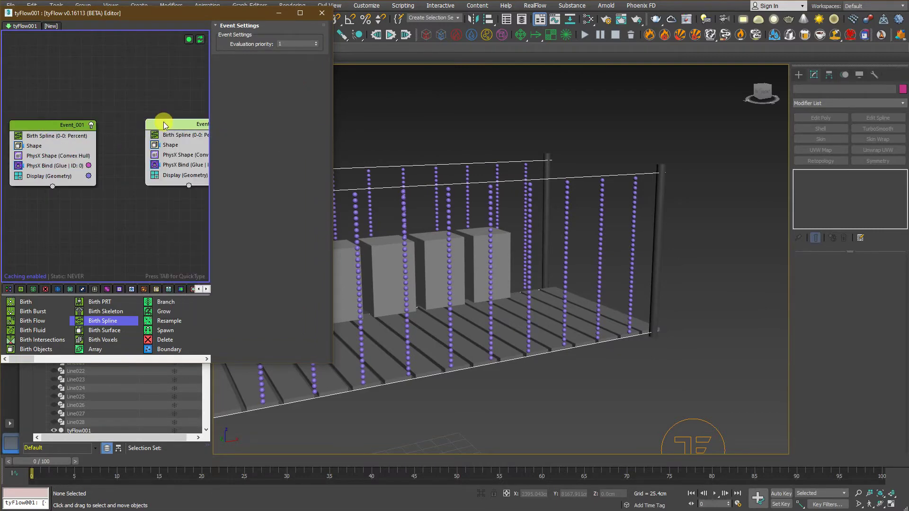
pyautogui.moveTo(163, 125); pyautogui.dragTo(141, 134)
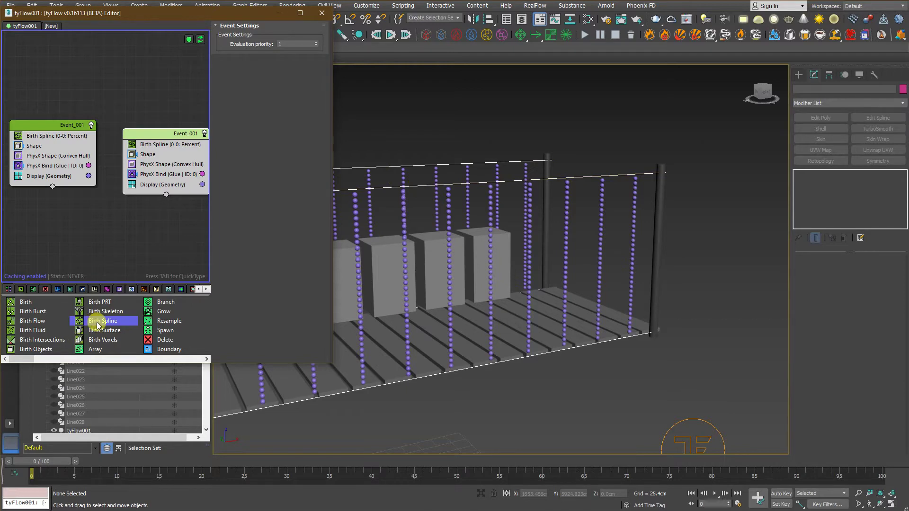
# Replace the duplicate event's Birth Spline operator with a new one and add the four long horizontal bridge lines, Line001 to Line004, as its splines.
pyautogui.moveTo(98, 325); pyautogui.dragTo(150, 185)
pyautogui.moveTo(154, 150); pyautogui.dragTo(158, 146)
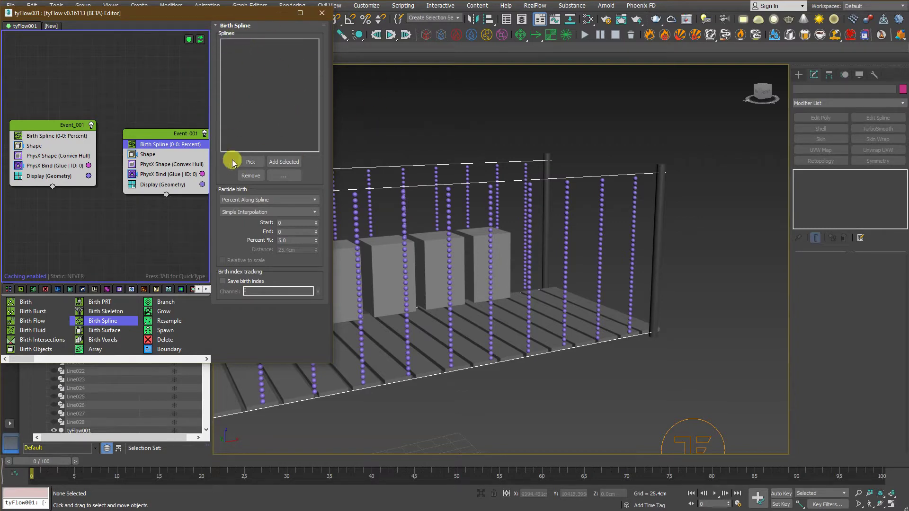
pyautogui.moveTo(425, 176); pyautogui.dragTo(422, 189)
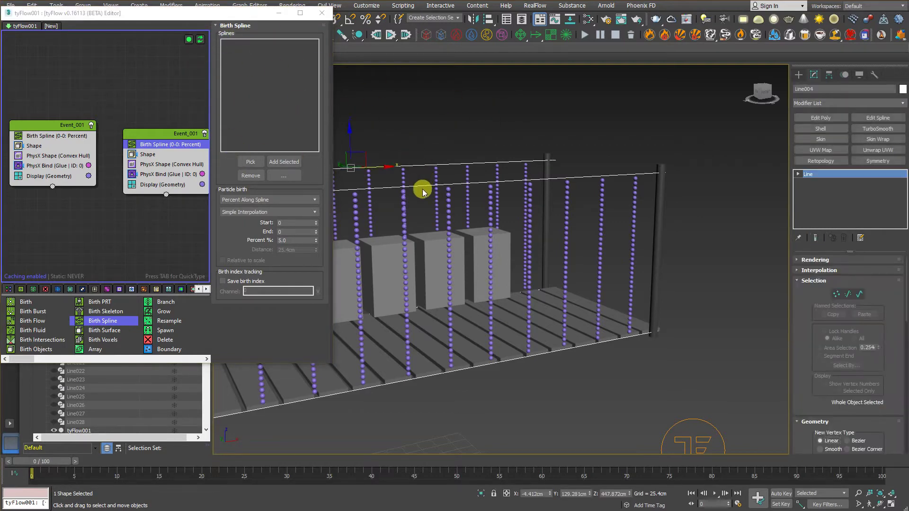
pyautogui.keyDown('ctrl'); pyautogui.click(437, 374); pyautogui.keyUp('ctrl')
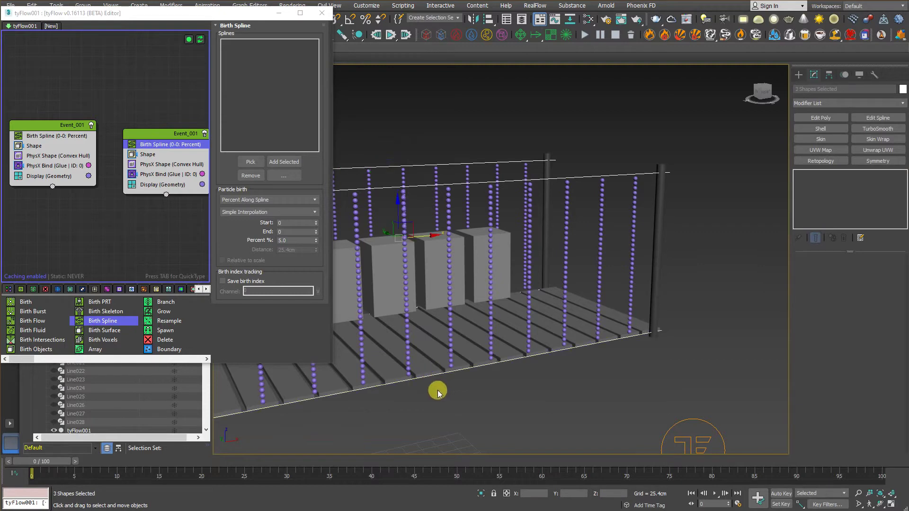
pyautogui.keyDown('alt'); pyautogui.moveTo(502, 289); pyautogui.dragTo(536, 344, button='middle'); pyautogui.keyUp('alt')
pyautogui.scroll(3, 551, 262)
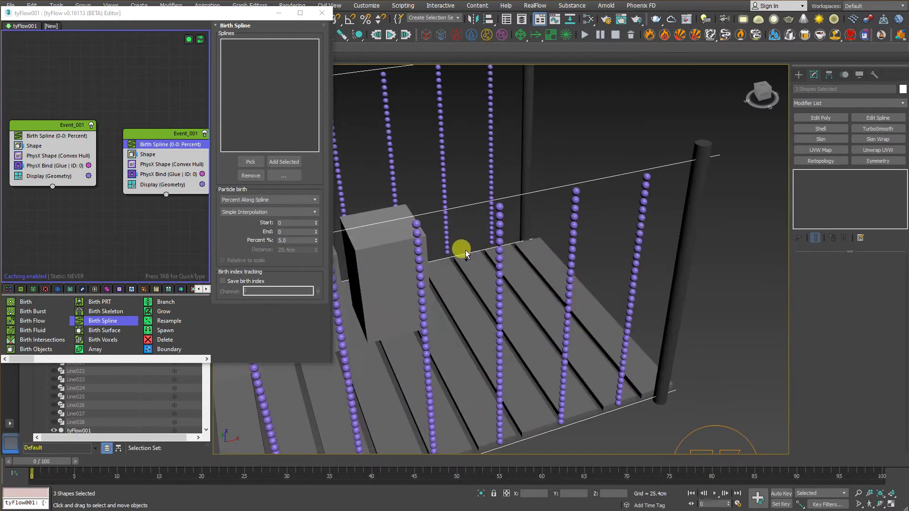
pyautogui.click(278, 163)
pyautogui.moveTo(668, 342); pyautogui.dragTo(644, 331, button='middle')
pyautogui.scroll(-3, 673, 320)
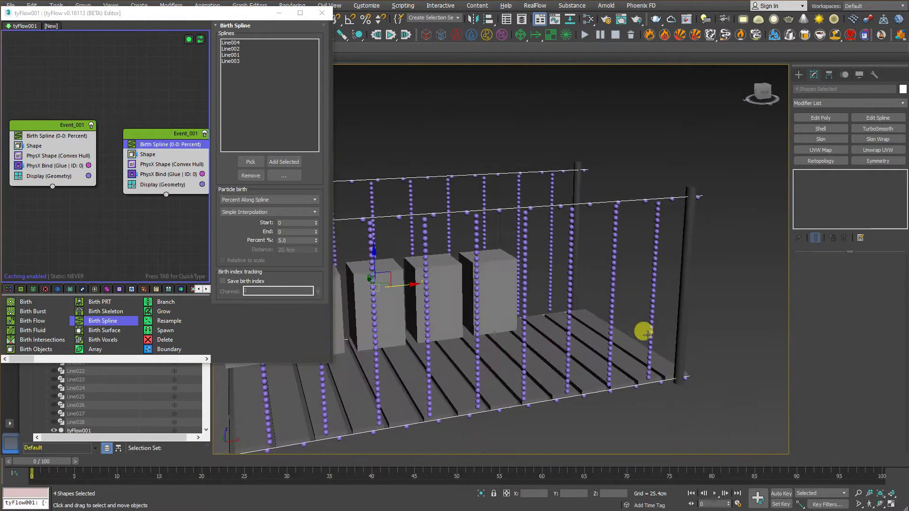
# Set the duplicate event's Birth Spline spacing to 1.0 percent and inspect the spheres along the horizontal lines.
pyautogui.click(620, 222)
pyautogui.scroll(3, 573, 182)
pyautogui.moveTo(686, 288); pyautogui.dragTo(627, 242, button='middle')
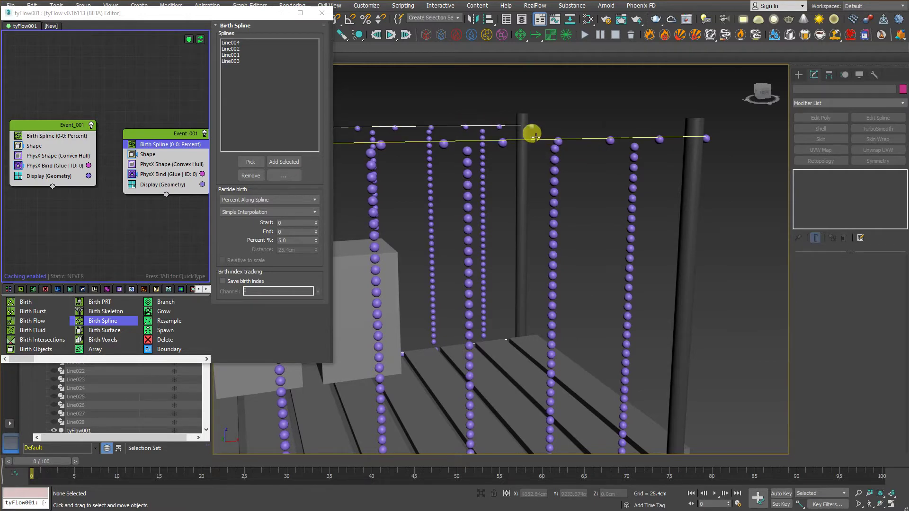
pyautogui.scroll(-6, 561, 236)
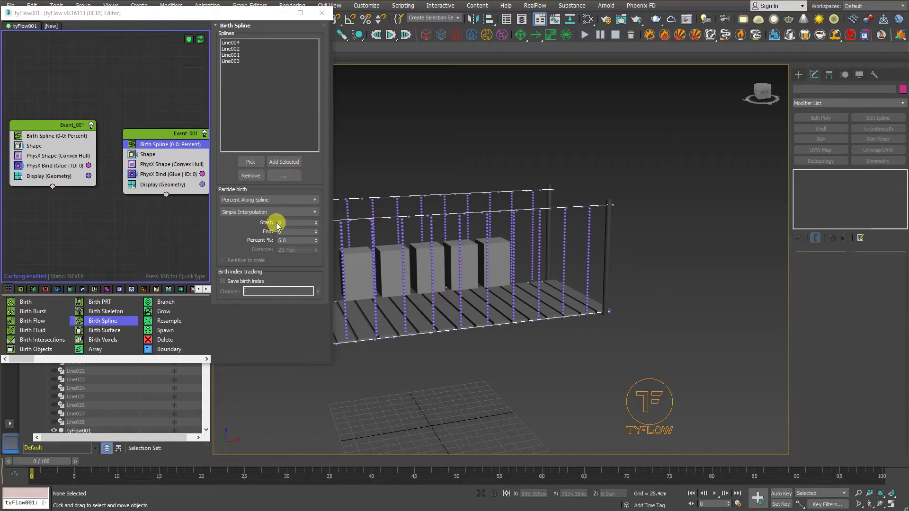
pyautogui.moveTo(290, 241); pyautogui.dragTo(264, 241)
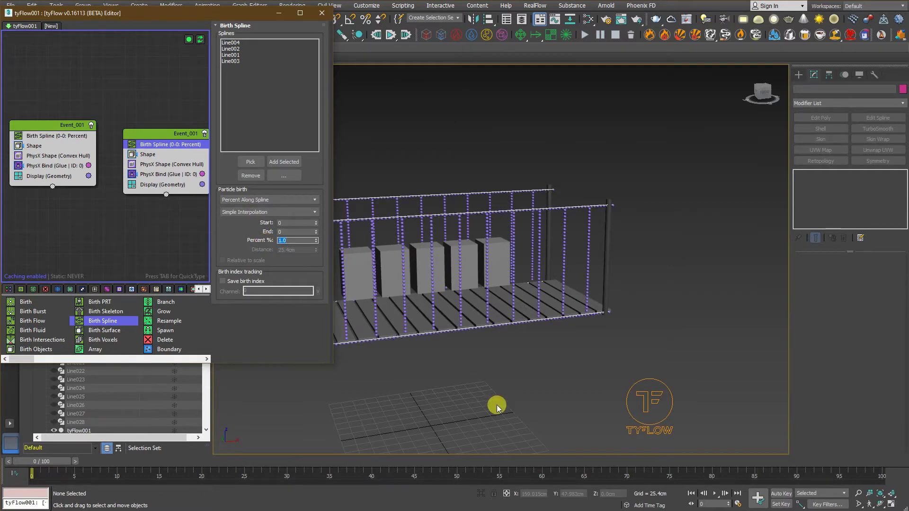
pyautogui.scroll(2, 497, 405)
pyautogui.click(544, 357)
pyautogui.scroll(-2, 574, 327)
pyautogui.keyDown('alt'); pyautogui.moveTo(572, 387); pyautogui.dragTo(567, 380, button='middle'); pyautogui.keyUp('alt')
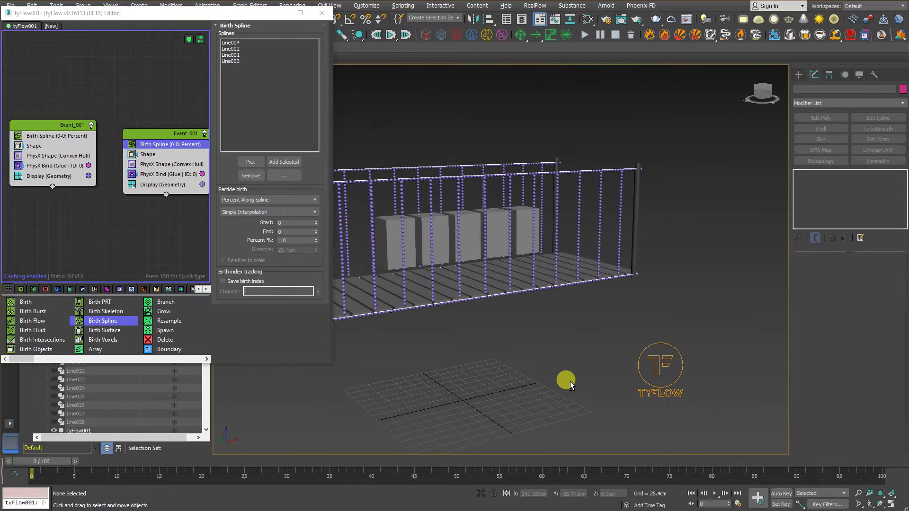
pyautogui.moveTo(496, 373); pyautogui.dragTo(537, 356, button='middle')
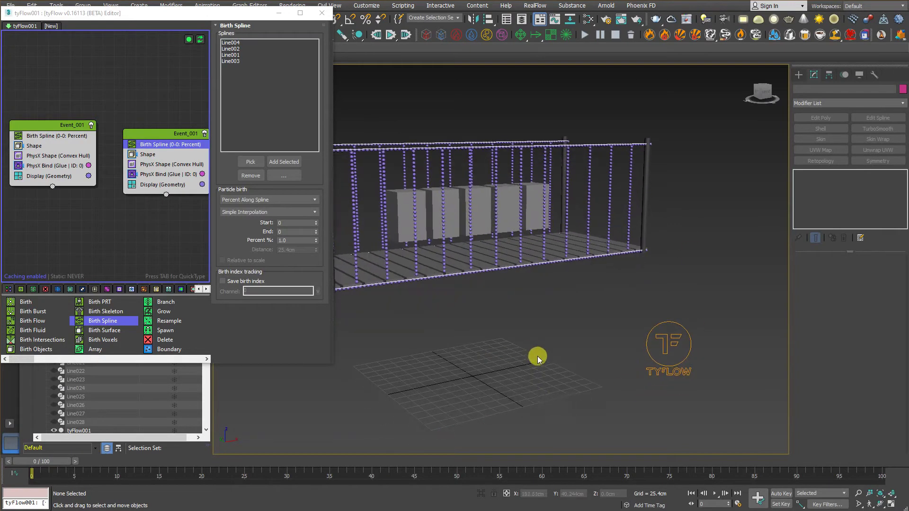
# Preview both particle events falling by jumping to frame 100 and playing the animation, and return to frame 0.
pyautogui.click(889, 462)
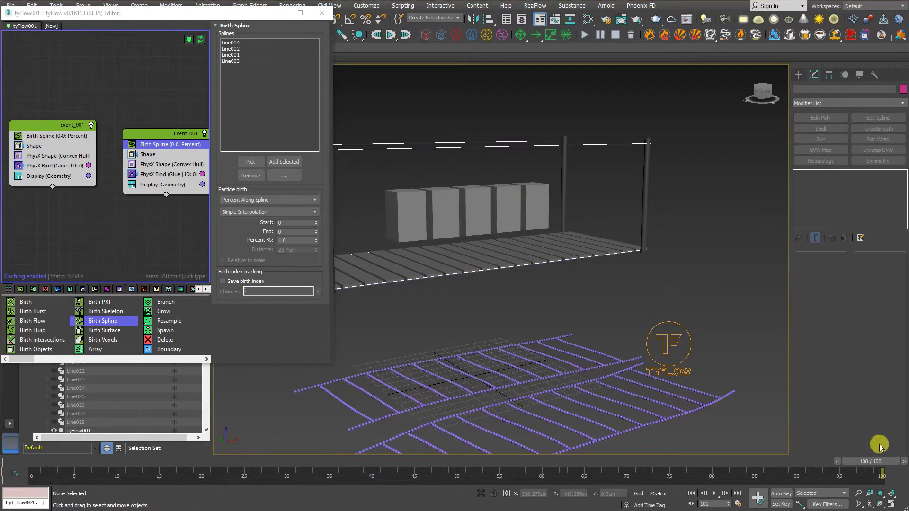
pyautogui.click(714, 494)
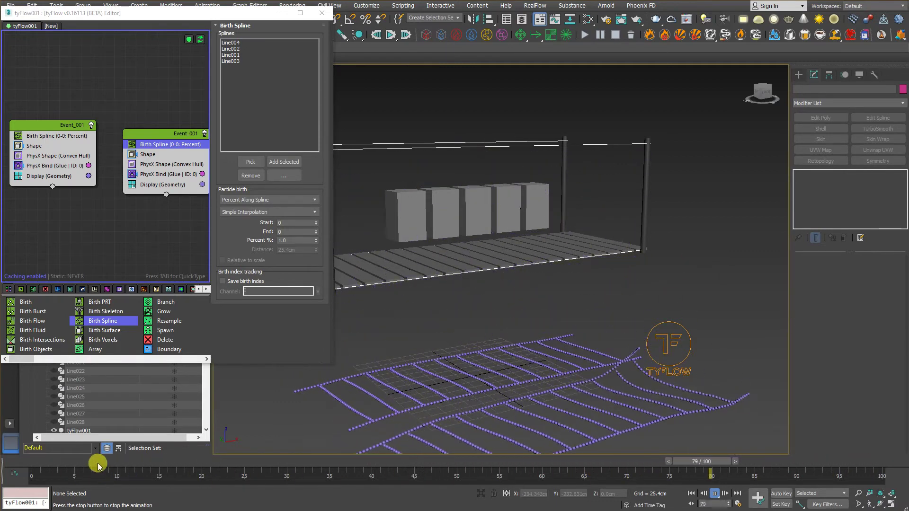
pyautogui.moveTo(97, 462); pyautogui.dragTo(6, 466)
pyautogui.scroll(3, 686, 197)
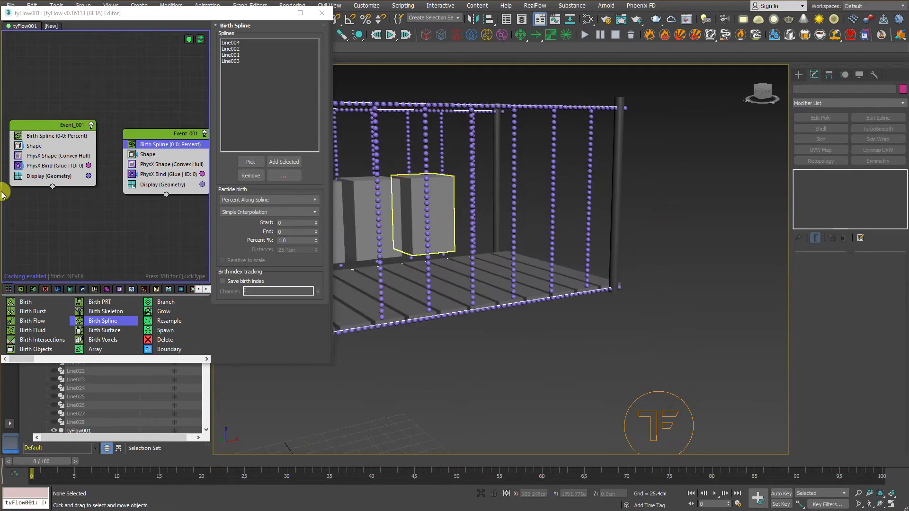
# Rename the duplicate event of the horizontal lines to Event_002 and space the two events apart in the graph.
pyautogui.rightClick(121, 120)
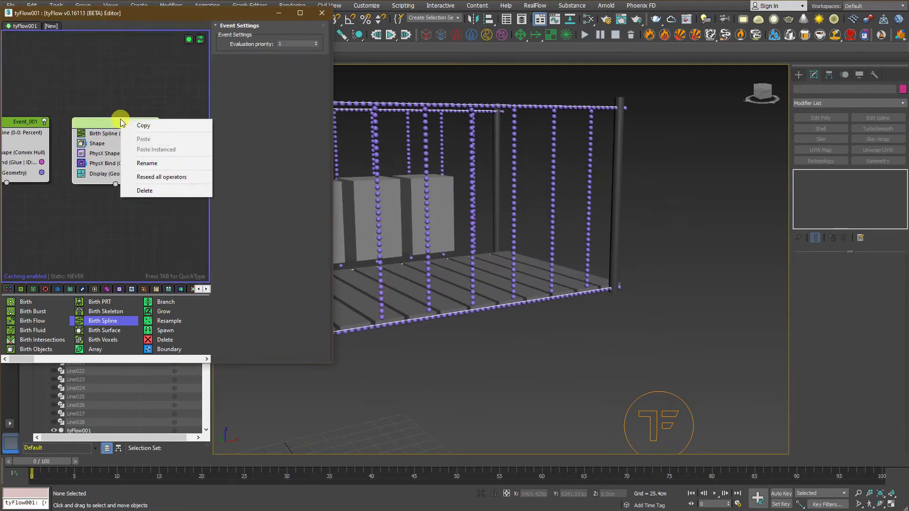
pyautogui.click(101, 124)
pyautogui.moveTo(102, 126); pyautogui.dragTo(111, 126)
pyautogui.rightClick(112, 124)
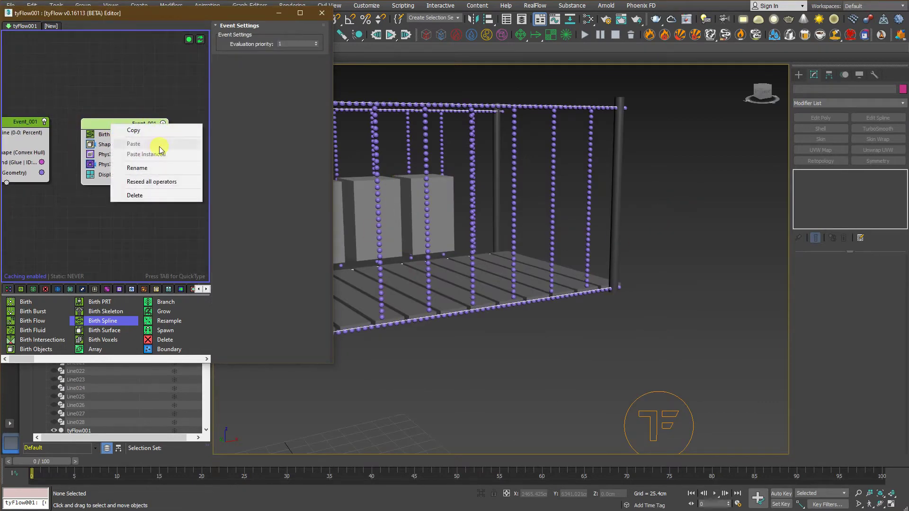
pyautogui.click(160, 168)
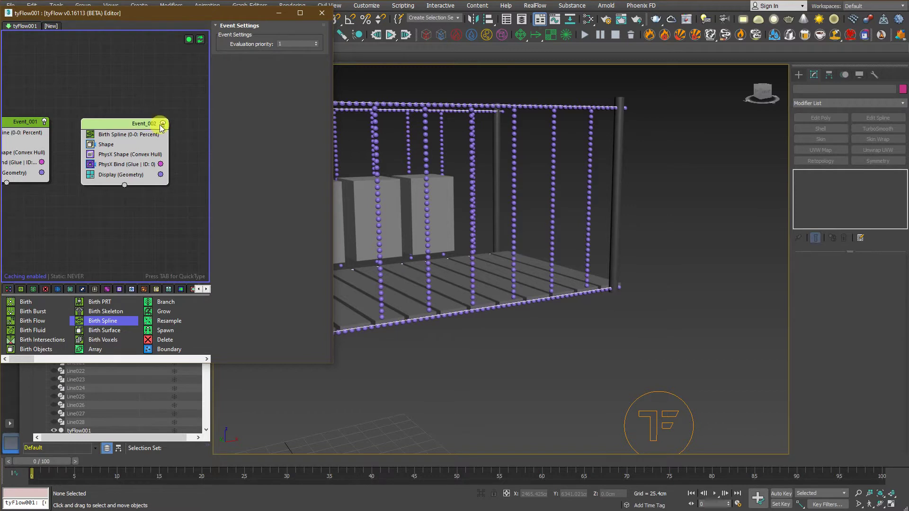
pyautogui.click(141, 117)
pyautogui.scroll(-1, 114, 216)
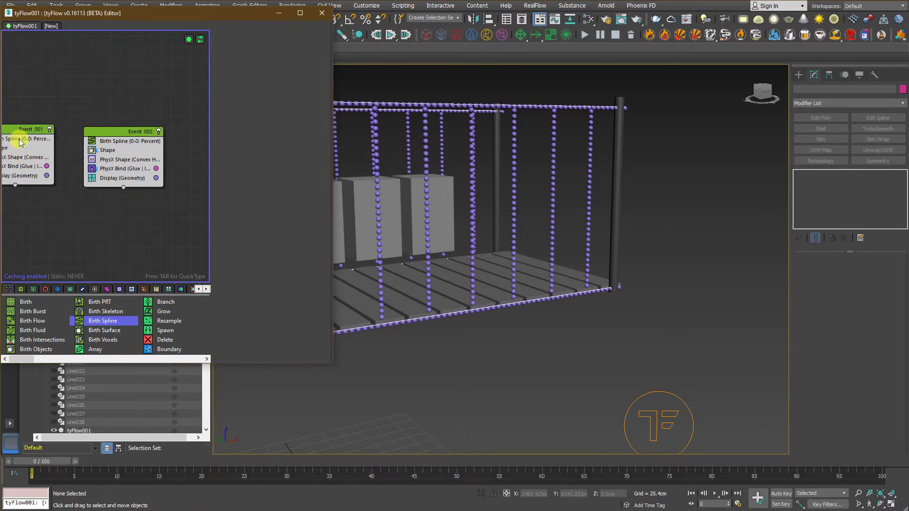
pyautogui.moveTo(20, 142); pyautogui.dragTo(0, 142)
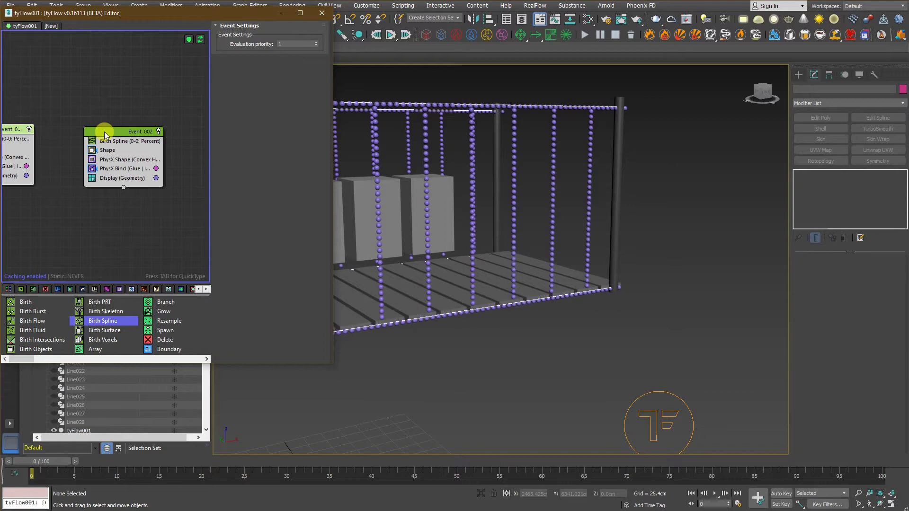
pyautogui.moveTo(104, 134); pyautogui.dragTo(98, 131)
# Add a Surface Test operator to Event_002 between PhysX Bind and Display.
pyautogui.click(115, 175)
pyautogui.press('Tab')
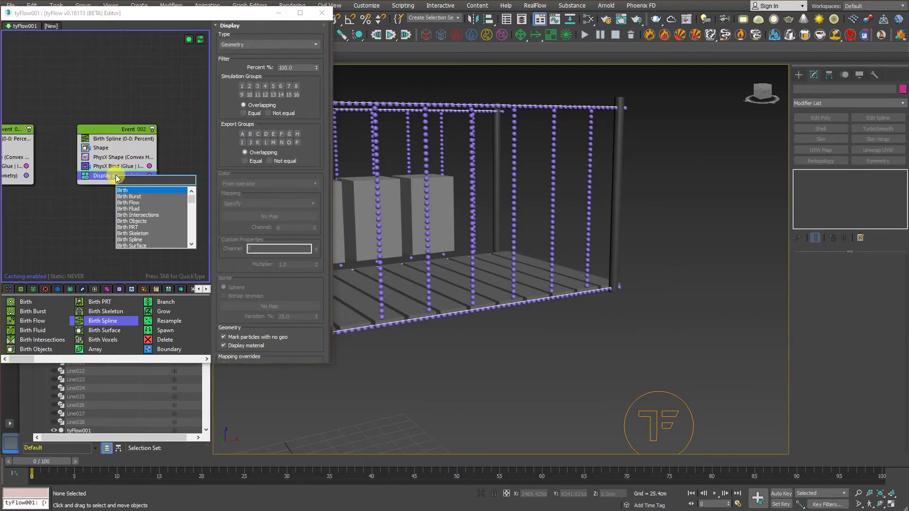
pyautogui.write('su')
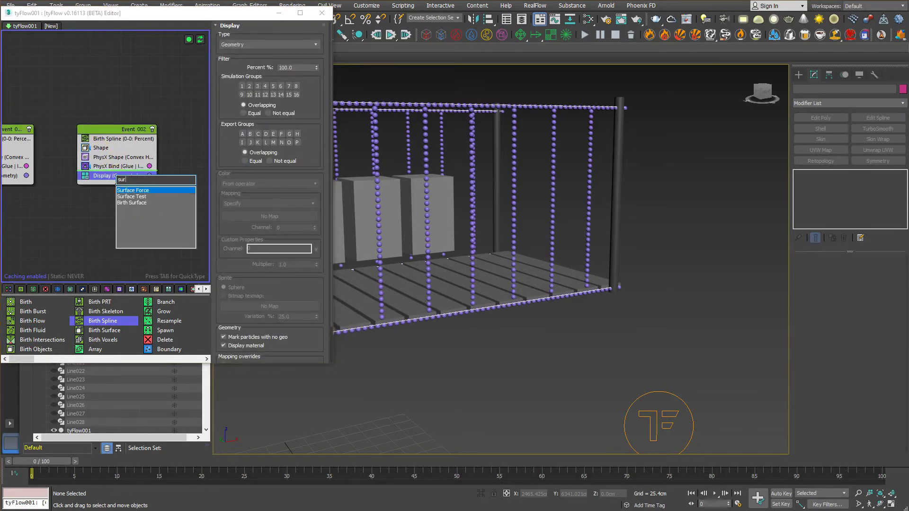
pyautogui.write('r')
pyautogui.press('Return')
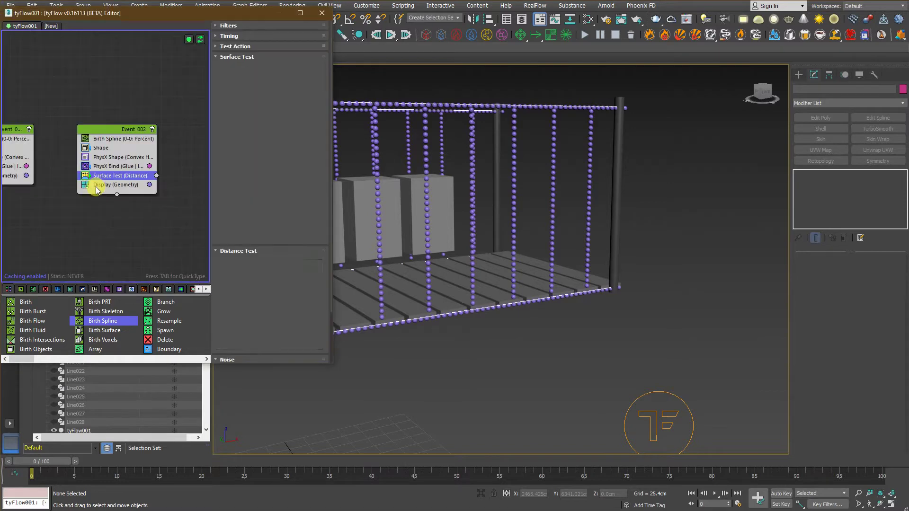
# Create a new event with a PhysX Switch operator, wire the Surface Test output to it, and set the switch to Trigger.
pyautogui.moveTo(152, 206); pyautogui.dragTo(126, 203, button='middle')
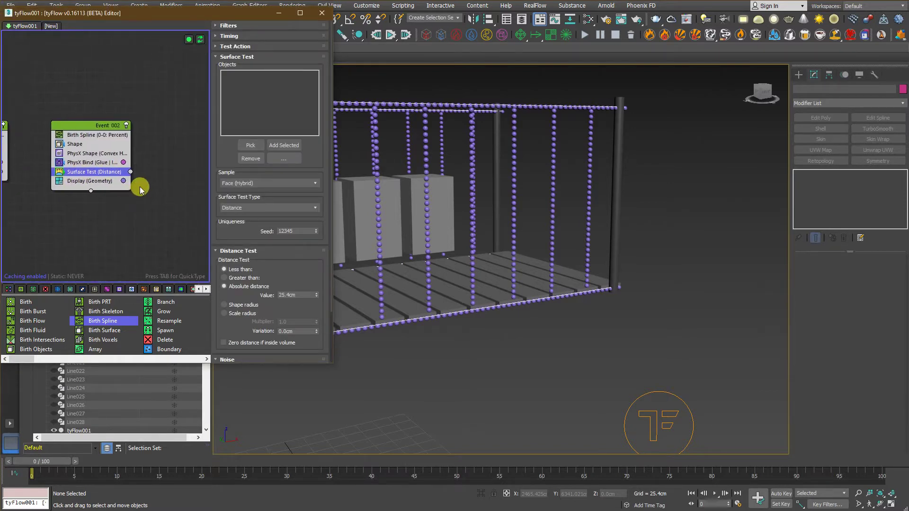
pyautogui.click(151, 177)
pyautogui.press('Tab')
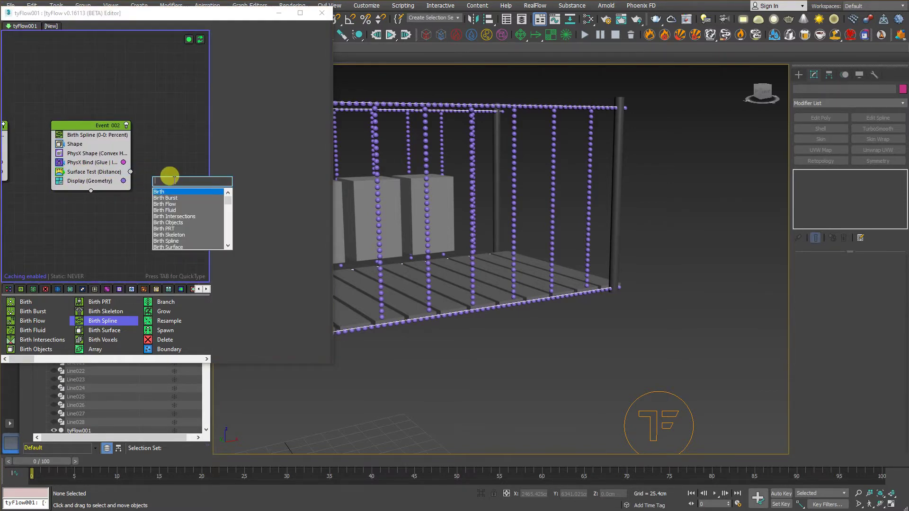
pyautogui.write('phys')
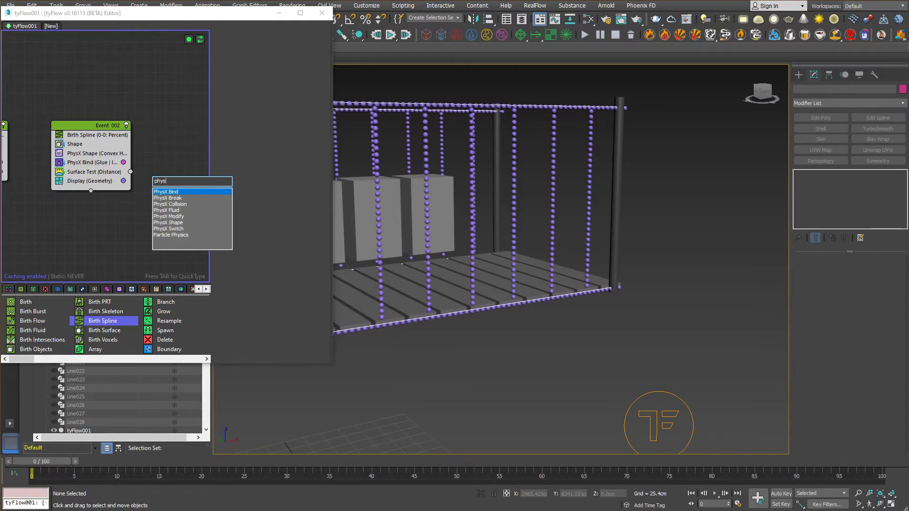
pyautogui.doubleClick(181, 228)
pyautogui.moveTo(160, 176); pyautogui.dragTo(177, 187)
pyautogui.click(176, 195)
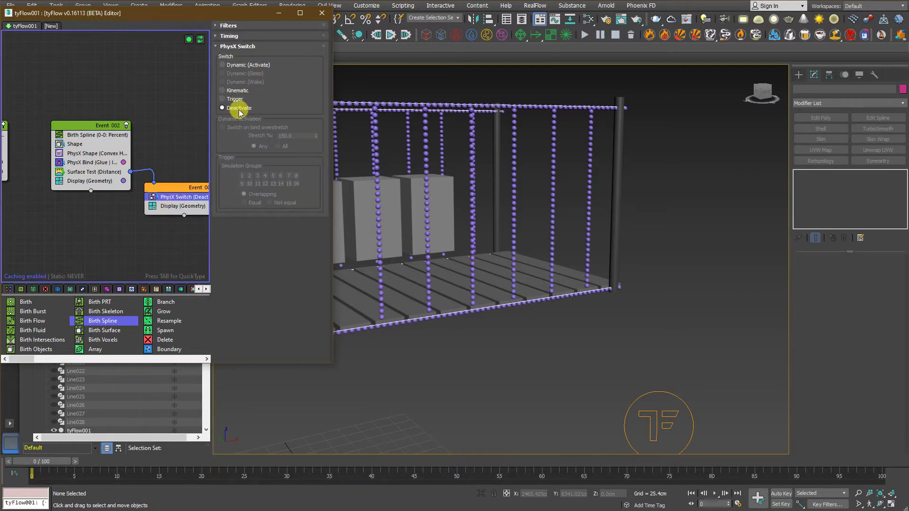
pyautogui.click(232, 100)
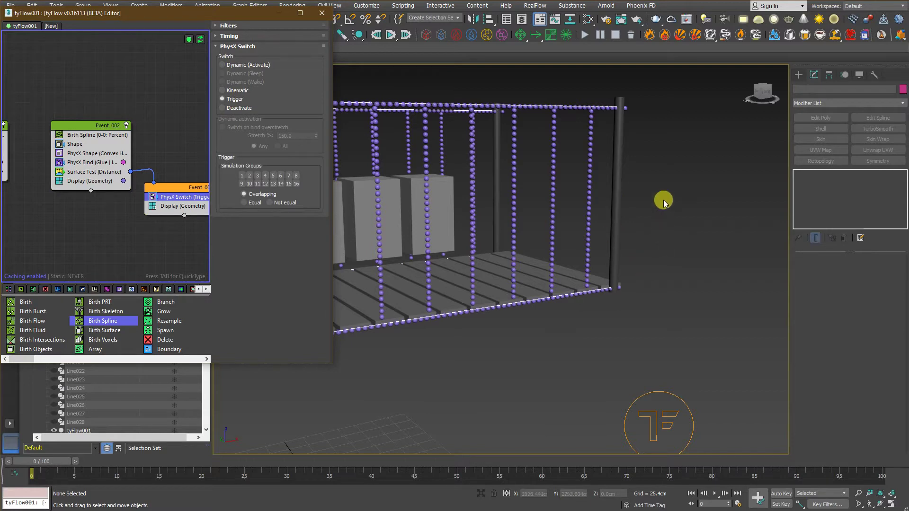
# Add the bridge's four corner columns as the Surface Test's objects and set its test type to Volume (Inside).
pyautogui.click(75, 173)
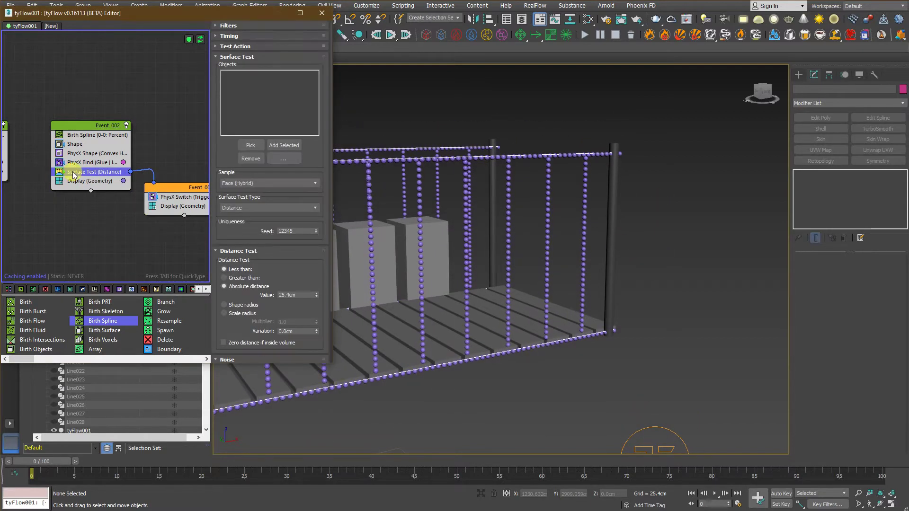
pyautogui.click(700, 213)
pyautogui.keyDown('ctrl'); pyautogui.click(610, 206); pyautogui.keyUp('ctrl')
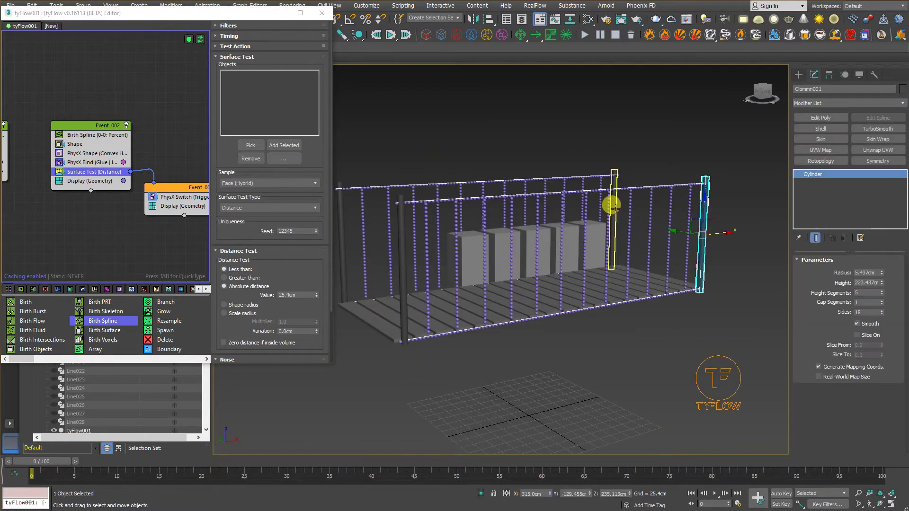
pyautogui.keyDown('ctrl'); pyautogui.click(344, 233); pyautogui.keyUp('ctrl')
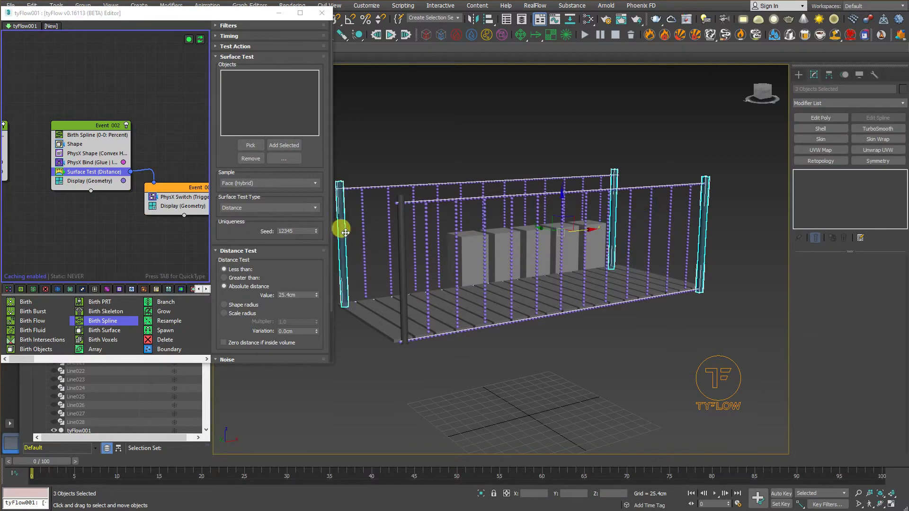
pyautogui.keyDown('ctrl'); pyautogui.click(397, 231); pyautogui.keyUp('ctrl')
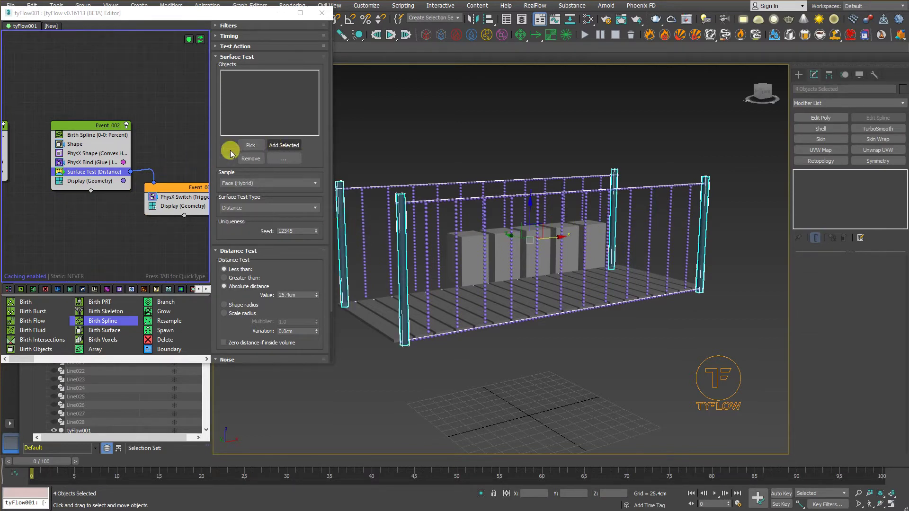
pyautogui.click(297, 145)
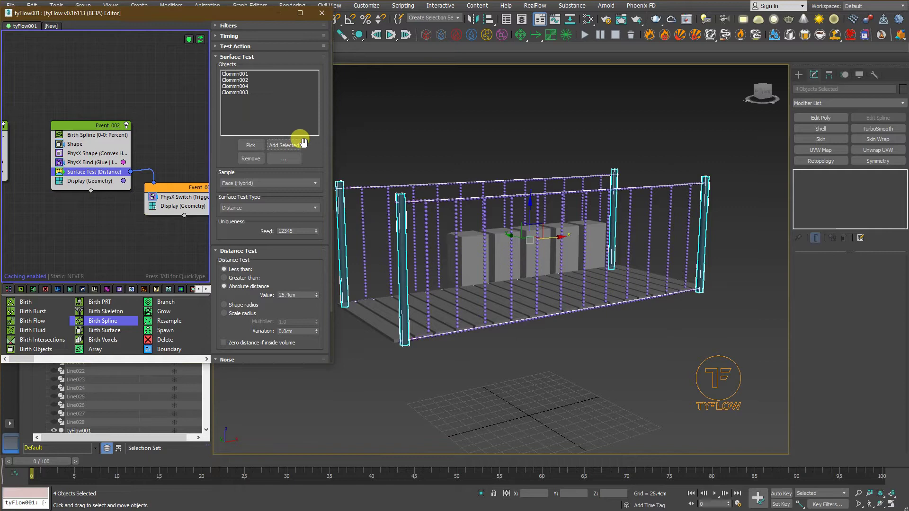
pyautogui.scroll(-2, 234, 204)
pyautogui.click(232, 188)
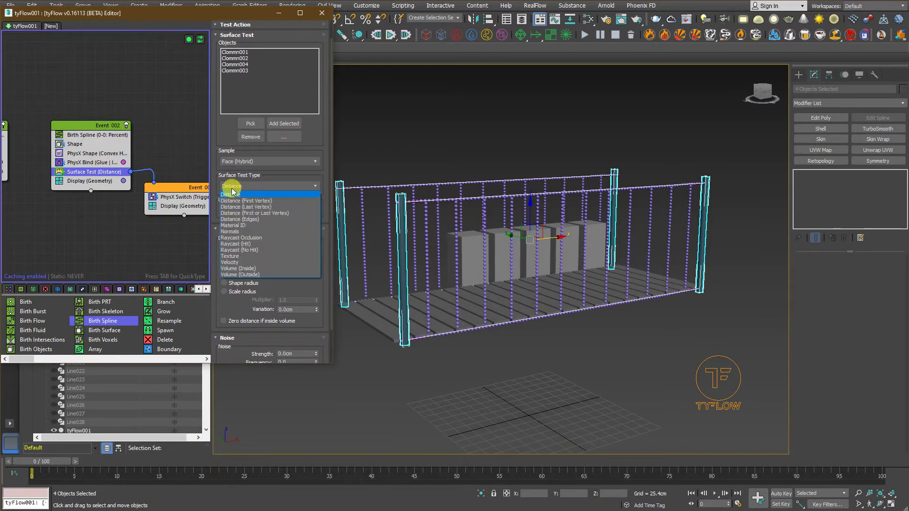
pyautogui.click(247, 269)
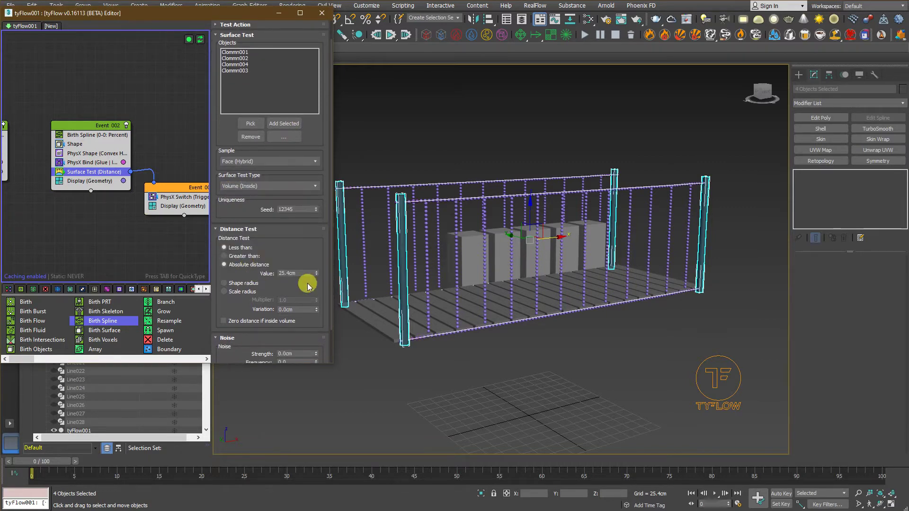
pyautogui.click(516, 385)
# Scrub to frame 49 to inspect how the rope ends hold at the corner columns, and return to frame 0.
pyautogui.moveTo(515, 386); pyautogui.dragTo(530, 391, button='middle')
pyautogui.scroll(5, 530, 391)
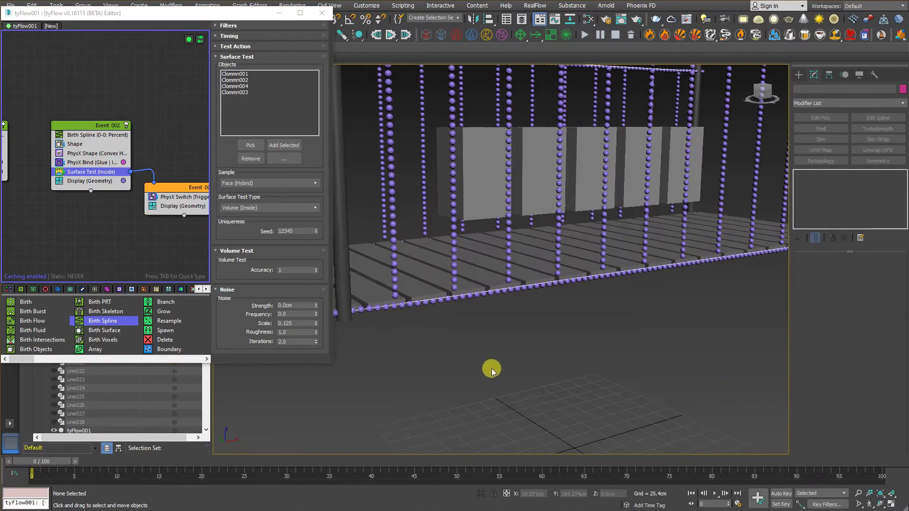
pyautogui.scroll(-6, 435, 224)
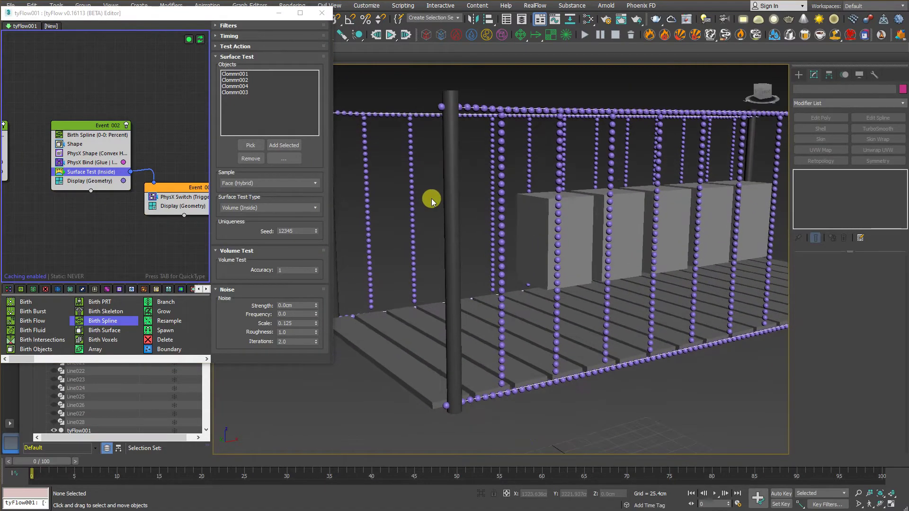
pyautogui.moveTo(38, 461); pyautogui.dragTo(444, 460)
pyautogui.scroll(8, 595, 241)
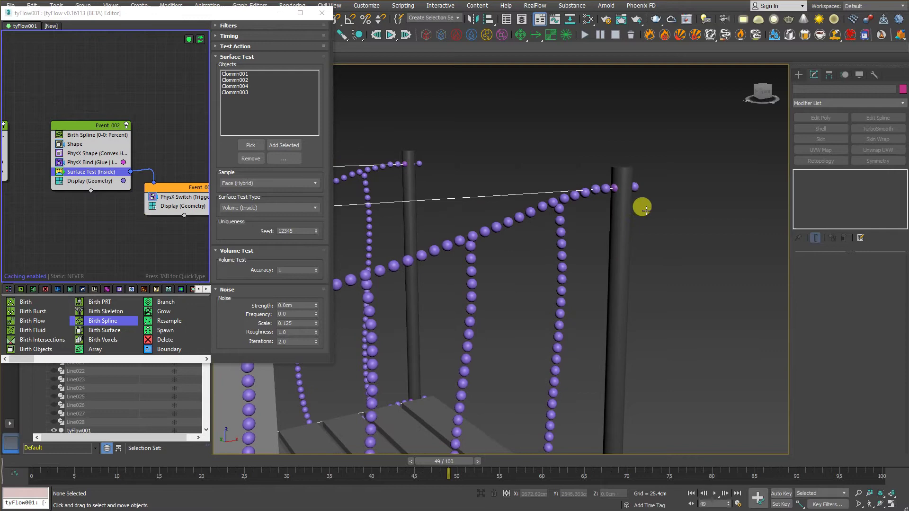
pyautogui.moveTo(602, 224); pyautogui.dragTo(654, 238)
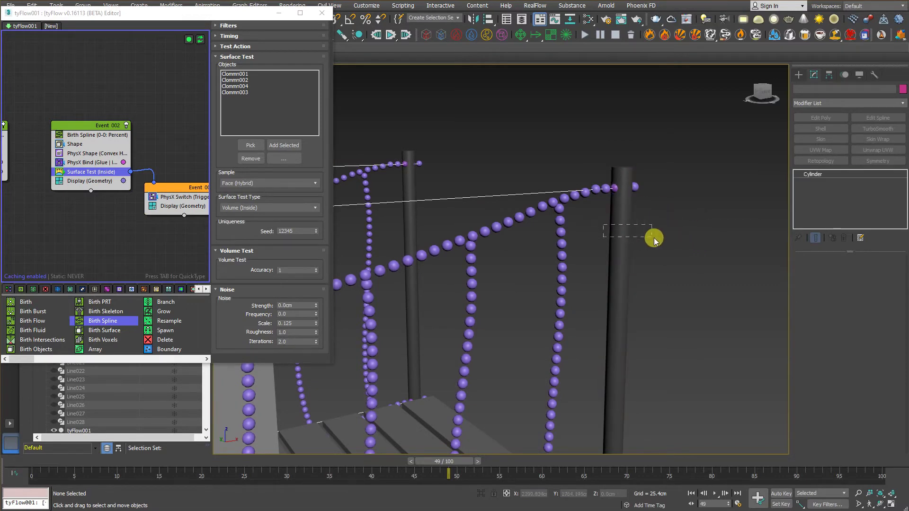
pyautogui.click(666, 211)
pyautogui.scroll(-8, 676, 303)
pyautogui.moveTo(683, 329); pyautogui.dragTo(724, 253, button='middle')
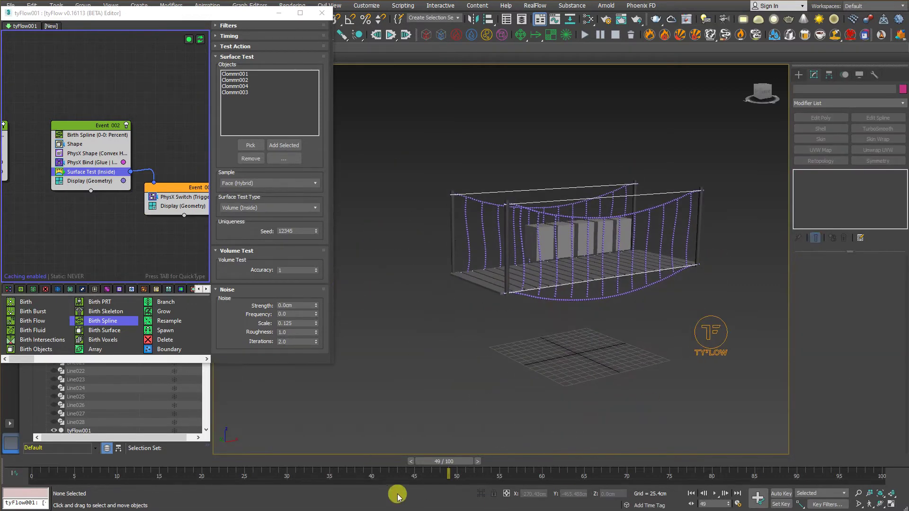
pyautogui.moveTo(434, 462); pyautogui.dragTo(203, 462)
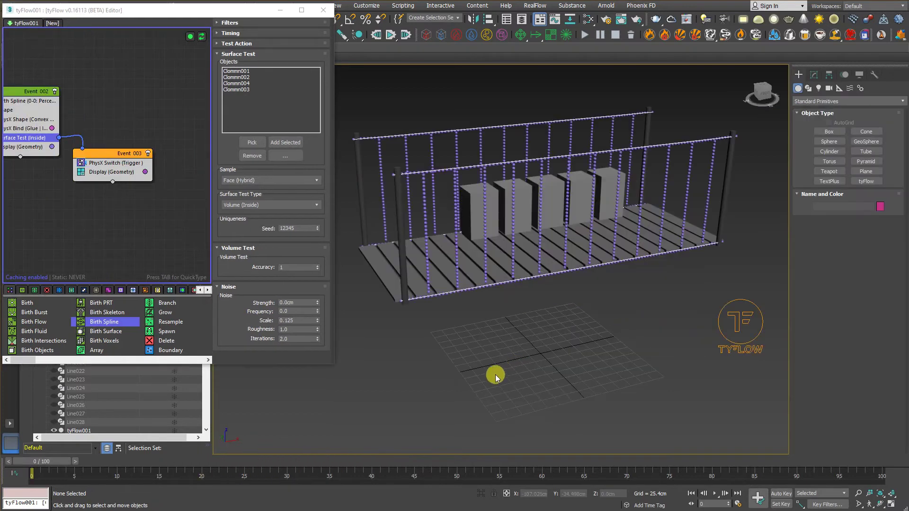
# Select the bridge planks Wood001 to Wood019 in the scene object list, moving the tyFlow editor aside and back.
pyautogui.keyDown('alt'); pyautogui.moveTo(496, 374); pyautogui.dragTo(527, 387, button='middle'); pyautogui.keyUp('alt')
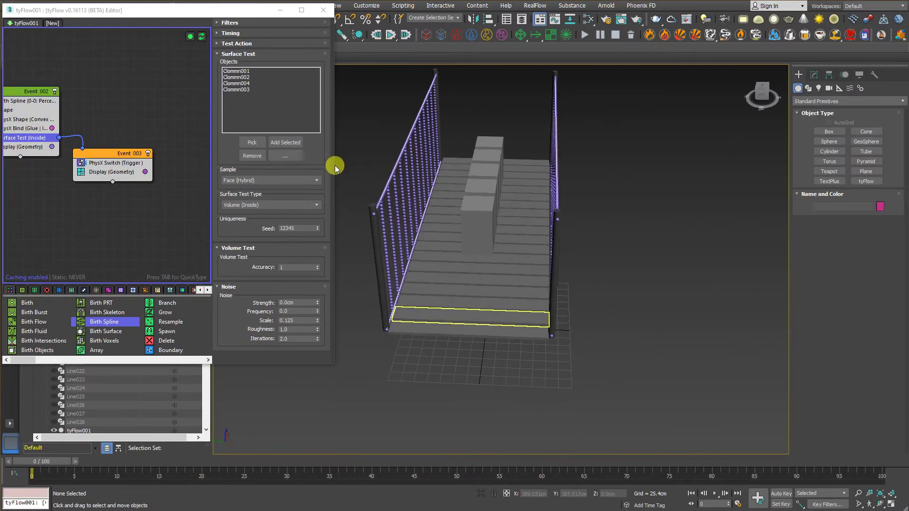
pyautogui.moveTo(161, 19); pyautogui.dragTo(319, 23)
pyautogui.scroll(-6, 91, 298)
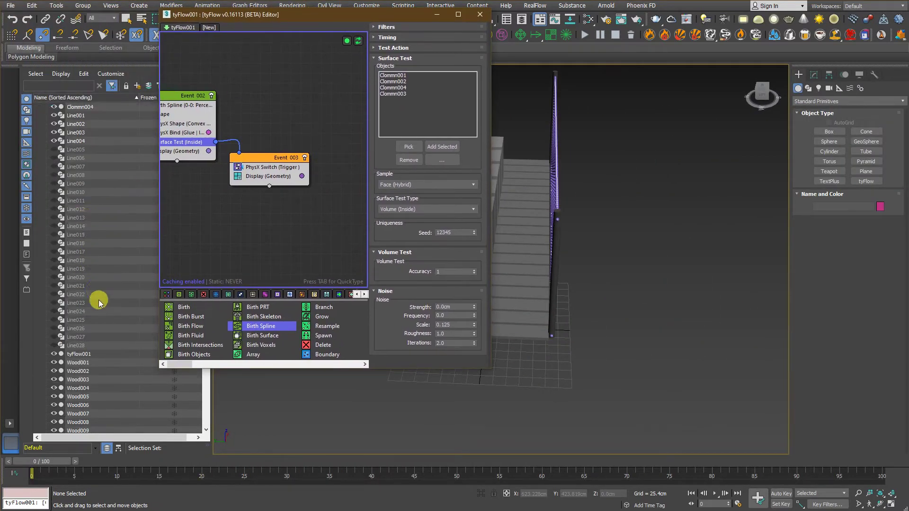
pyautogui.click(83, 287)
pyautogui.scroll(-1, 78, 407)
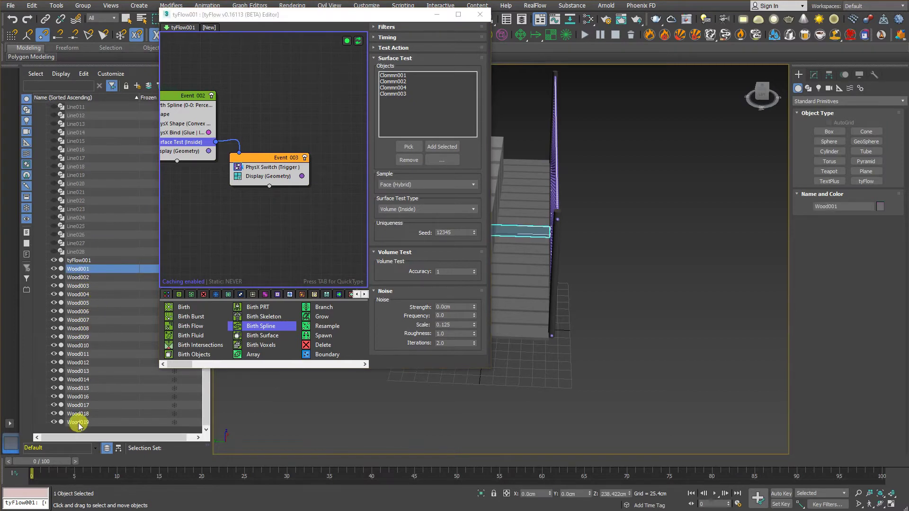
pyautogui.keyDown('shift'); pyautogui.click(76, 422); pyautogui.keyUp('shift')
pyautogui.keyDown('alt'); pyautogui.moveTo(571, 389); pyautogui.dragTo(603, 379, button='middle'); pyautogui.keyUp('alt')
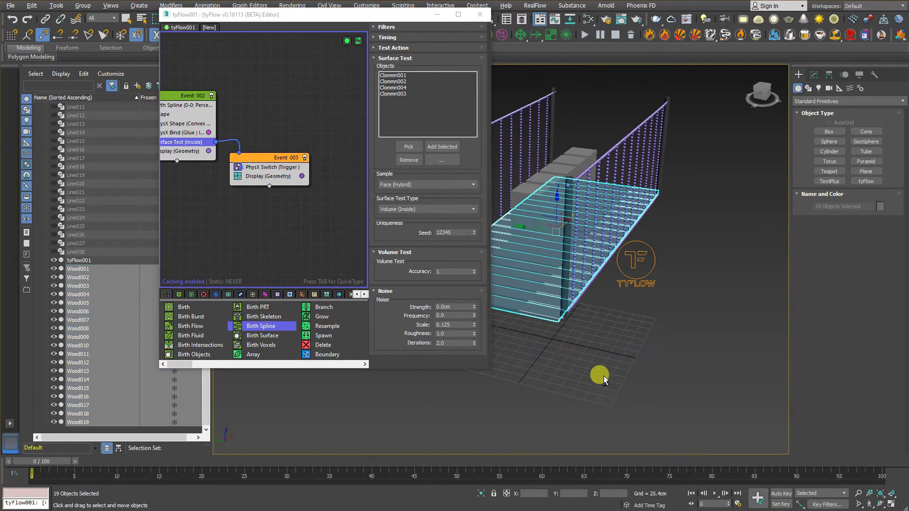
pyautogui.moveTo(323, 22); pyautogui.dragTo(173, 24)
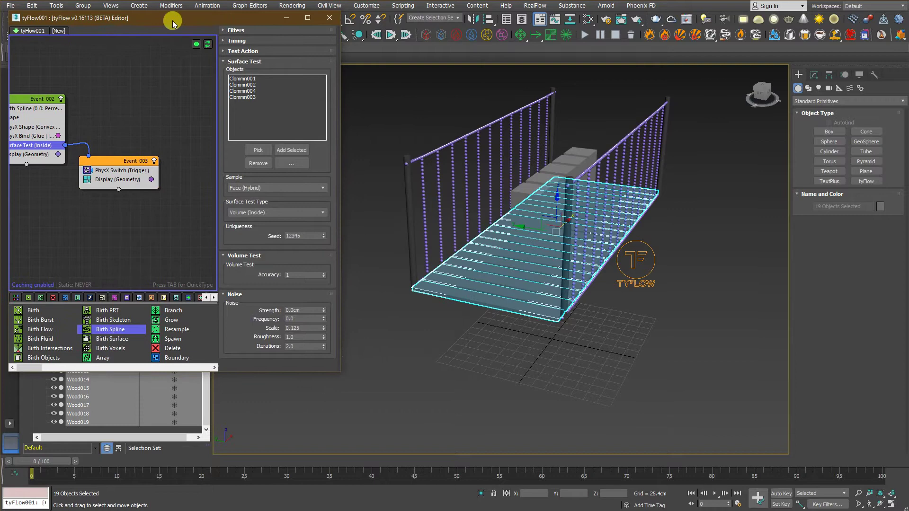
pyautogui.moveTo(81, 19); pyautogui.dragTo(76, 19)
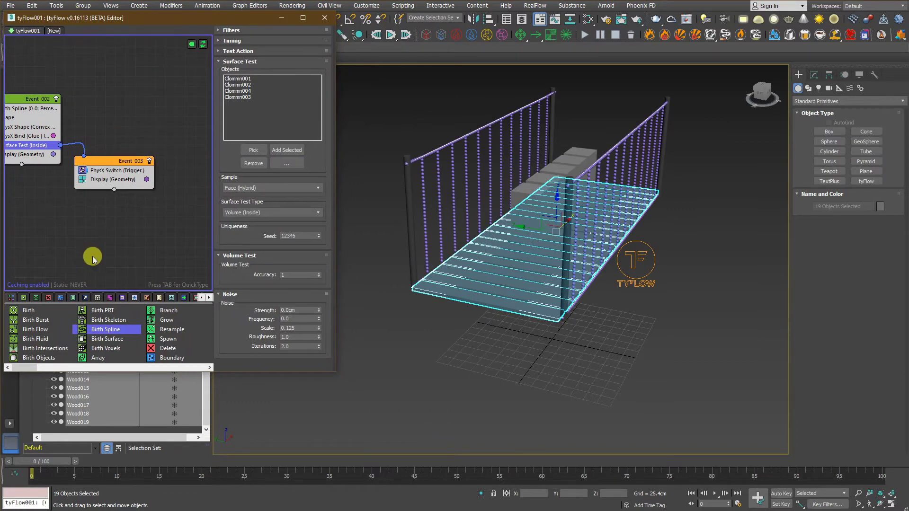
# Create a new event with a Birth Objects operator and add the 19 selected wooden planks to it, clearing the selection.
pyautogui.moveTo(93, 256); pyautogui.dragTo(135, 236, button='middle')
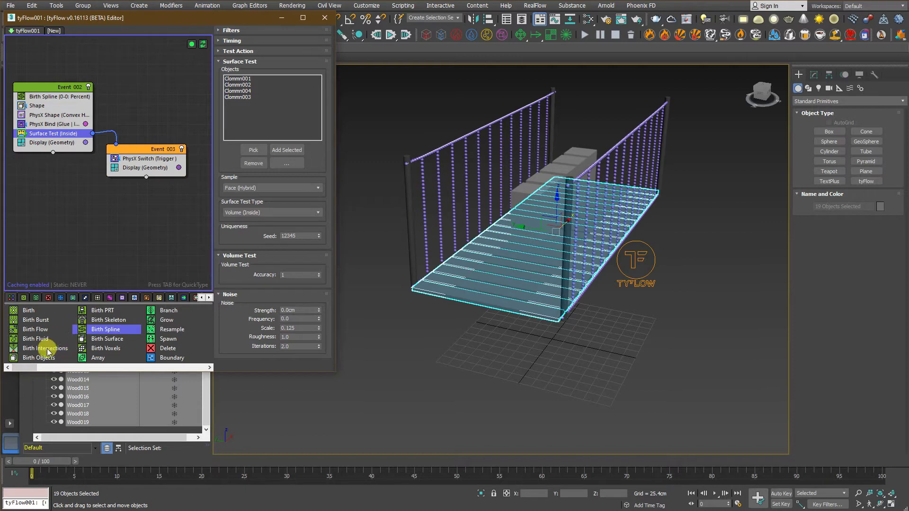
pyautogui.moveTo(36, 357); pyautogui.dragTo(56, 214)
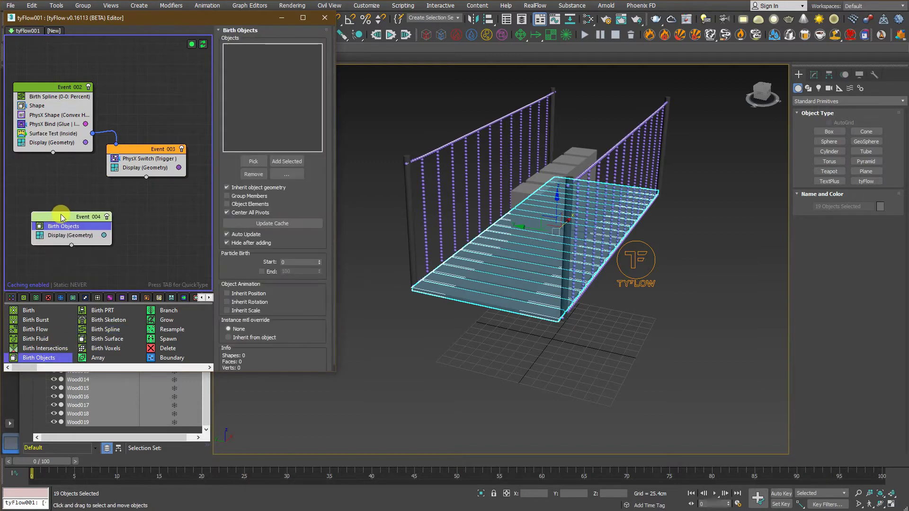
pyautogui.click(287, 161)
pyautogui.keyDown('alt'); pyautogui.moveTo(567, 296); pyautogui.dragTo(564, 342, button='middle'); pyautogui.keyUp('alt')
pyautogui.keyDown('alt'); pyautogui.moveTo(571, 162); pyautogui.dragTo(578, 179, button='middle'); pyautogui.keyUp('alt')
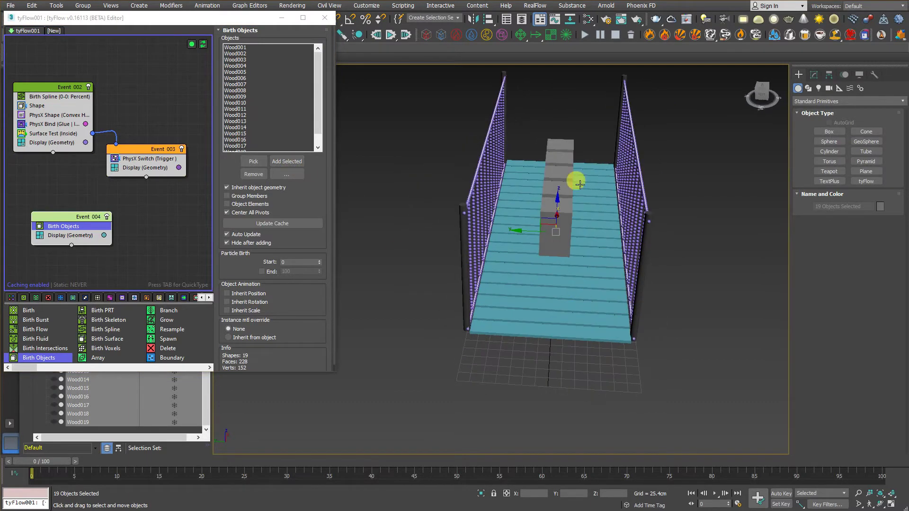
pyautogui.click(570, 378)
pyautogui.keyDown('alt'); pyautogui.moveTo(542, 386); pyautogui.dragTo(493, 369, button='middle'); pyautogui.keyUp('alt')
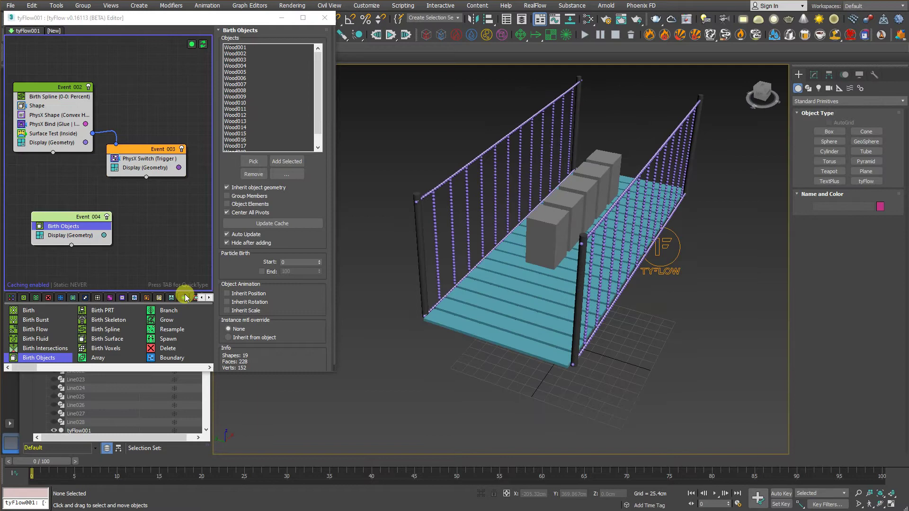
# Add a PhysX Shape operator to the planks' event, leaving its hull as Convex Hull.
pyautogui.click(70, 241)
pyautogui.press('Tab')
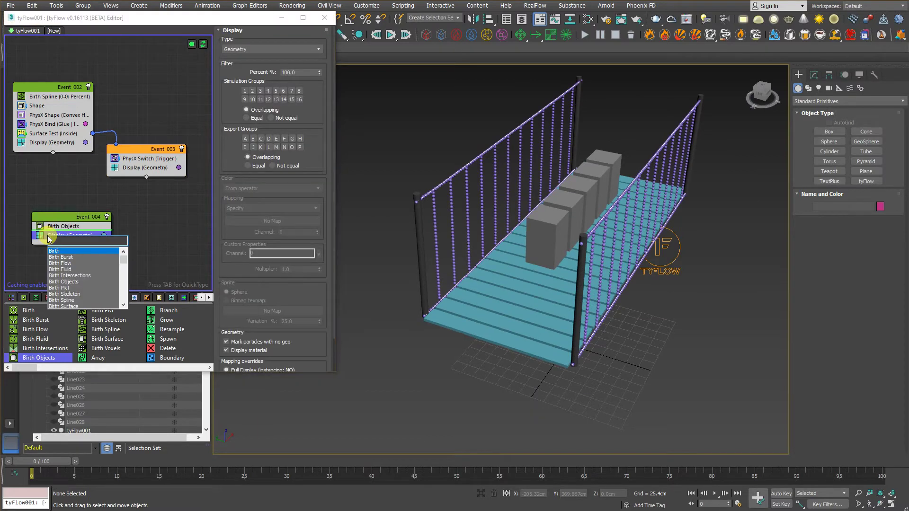
pyautogui.write('phys')
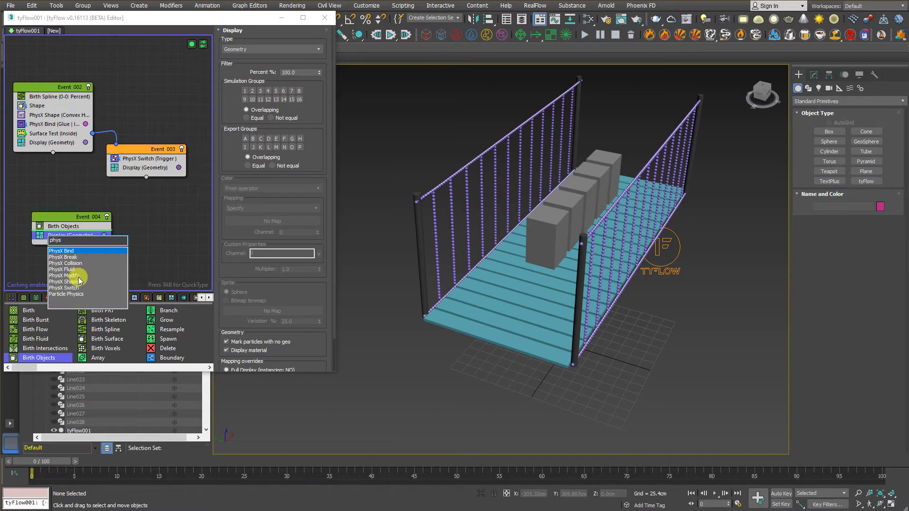
pyautogui.click(67, 282)
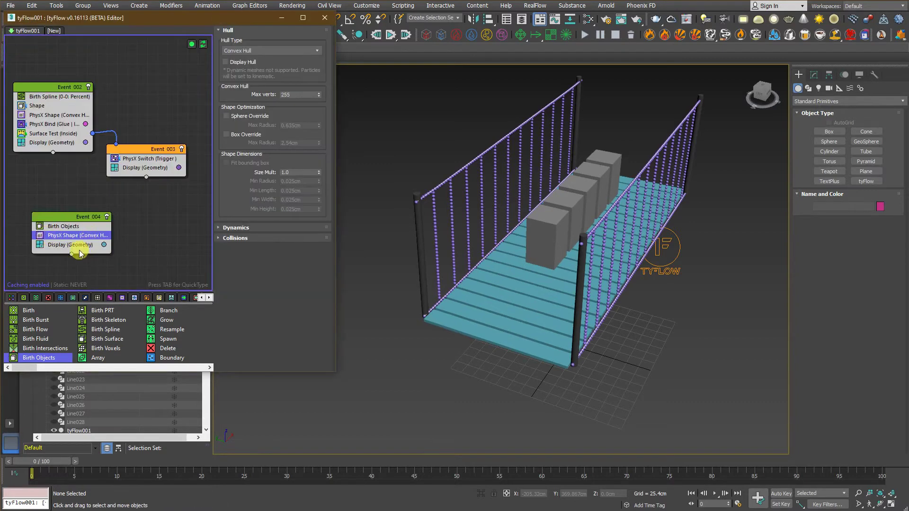
# Scrub to frame 17 to check how the planks behave relative to the ropes, and return to frame 0.
pyautogui.moveTo(37, 464); pyautogui.dragTo(198, 461)
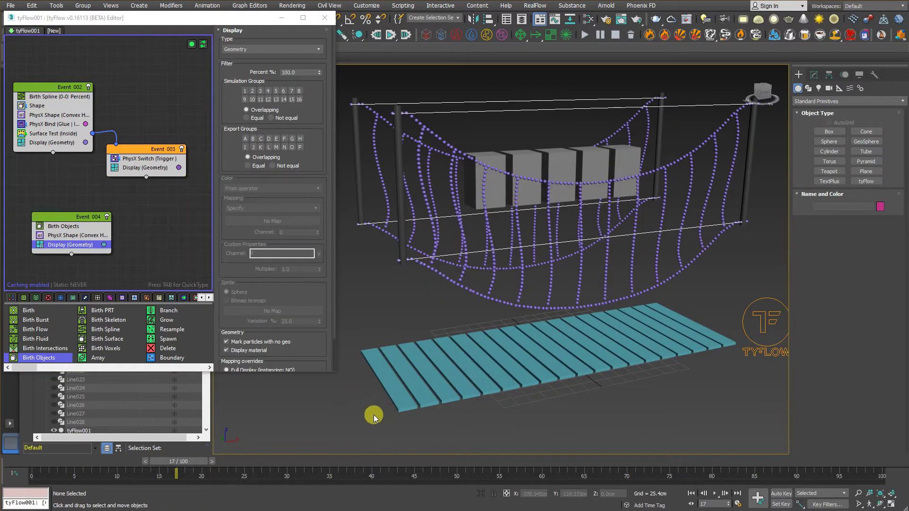
pyautogui.moveTo(365, 416); pyautogui.dragTo(583, 358)
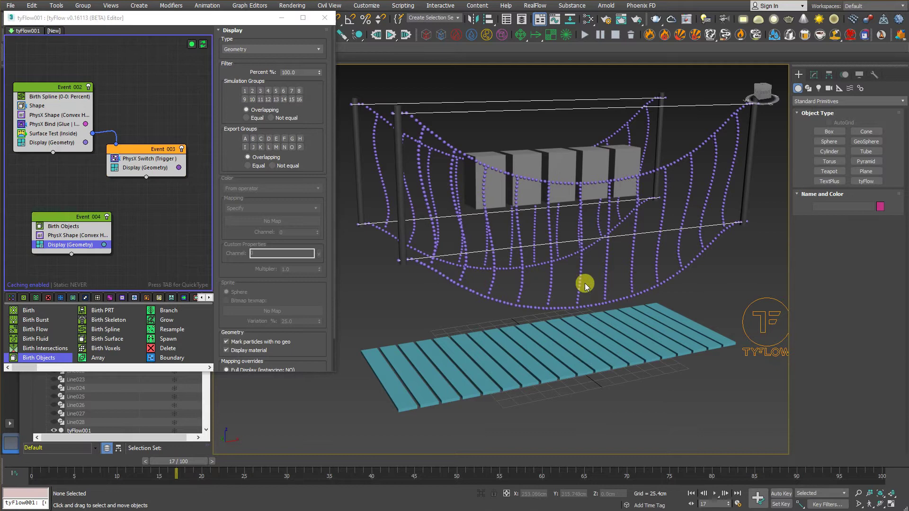
pyautogui.click(42, 461)
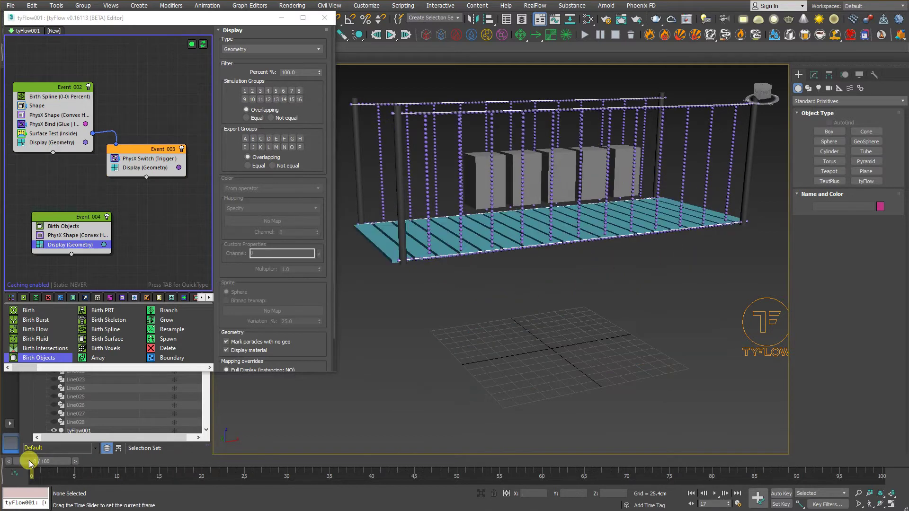
# Add a PhysX Bind operator to the planks' event.
pyautogui.click(61, 246)
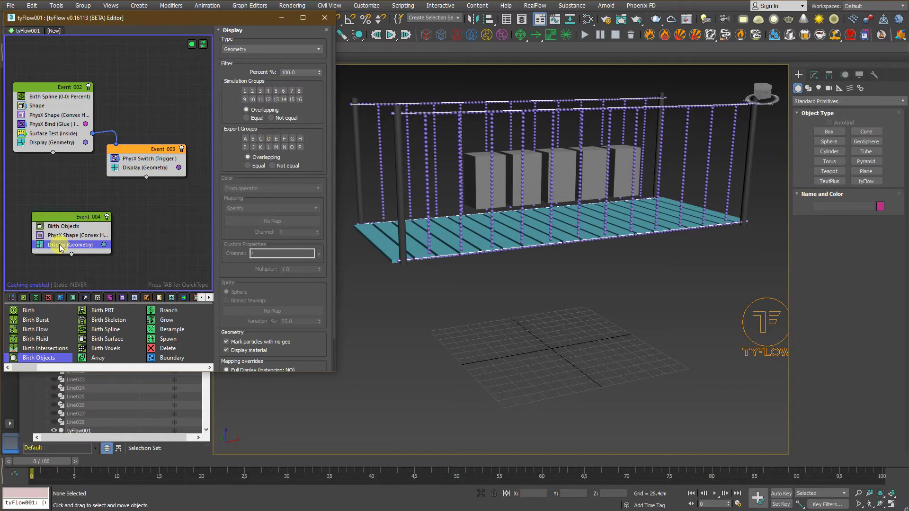
pyautogui.press('Tab')
pyautogui.write('phys')
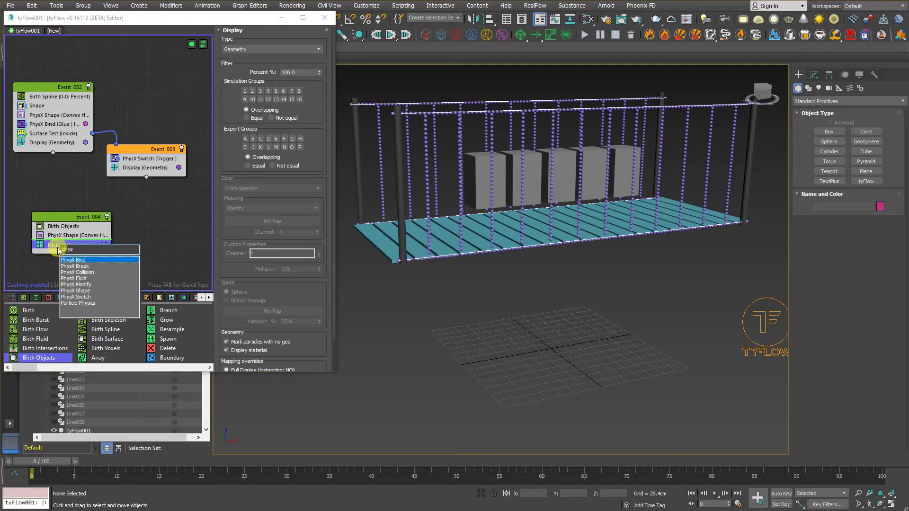
pyautogui.press('Return')
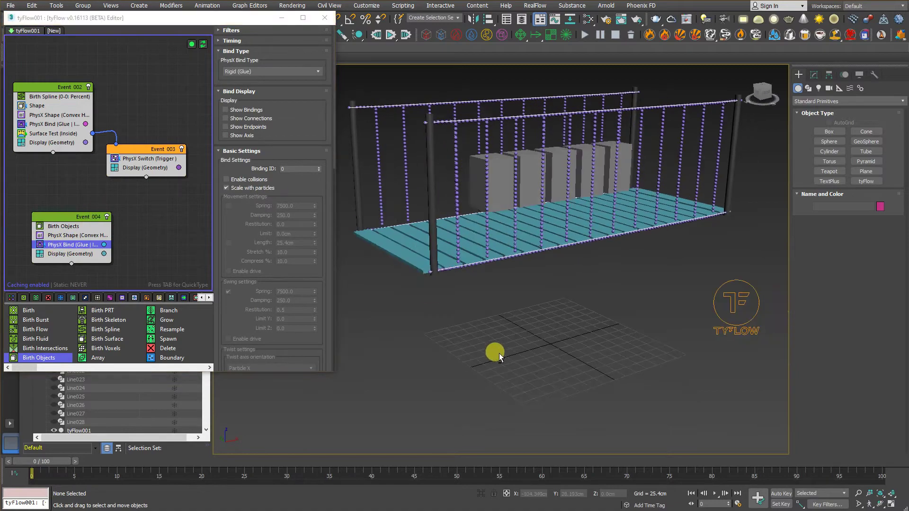
# Scrub through the simulation, return to frame 0, and examine up close the spacing between the plank ends and the side ropes.
pyautogui.keyDown('alt'); pyautogui.moveTo(496, 353); pyautogui.dragTo(545, 361, button='middle'); pyautogui.keyUp('alt')
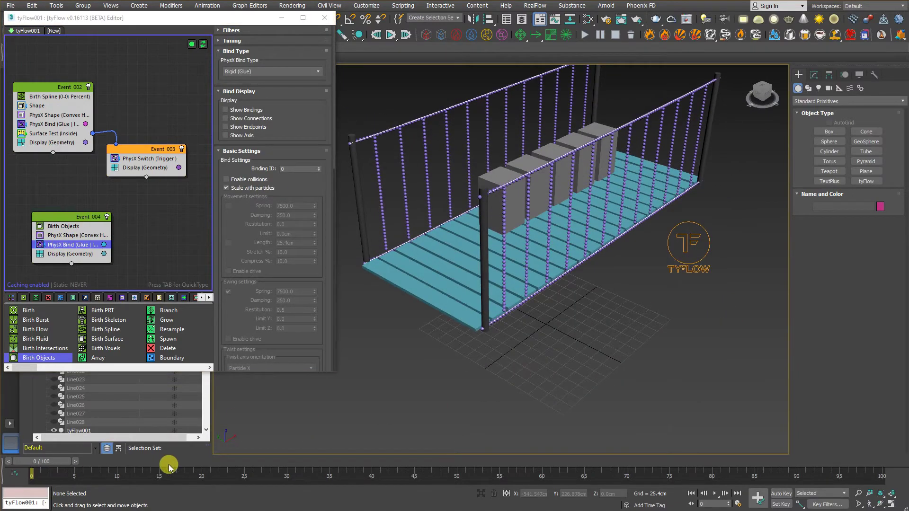
pyautogui.moveTo(47, 463); pyautogui.dragTo(2, 496)
pyautogui.keyDown('alt'); pyautogui.moveTo(563, 316); pyautogui.dragTo(521, 334, button='middle'); pyautogui.keyUp('alt')
pyautogui.scroll(5, 603, 317)
pyautogui.scroll(2, 532, 343)
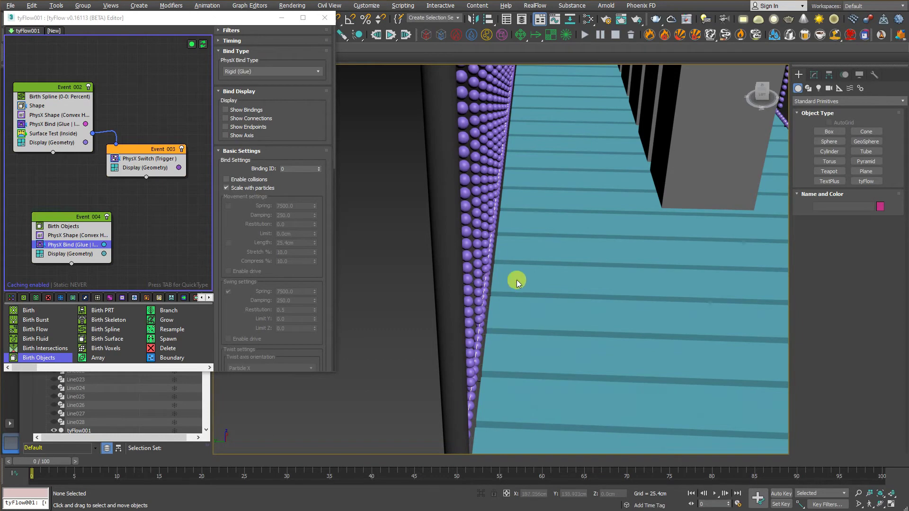
pyautogui.keyDown('alt'); pyautogui.moveTo(517, 281); pyautogui.dragTo(546, 270, button='middle'); pyautogui.keyUp('alt')
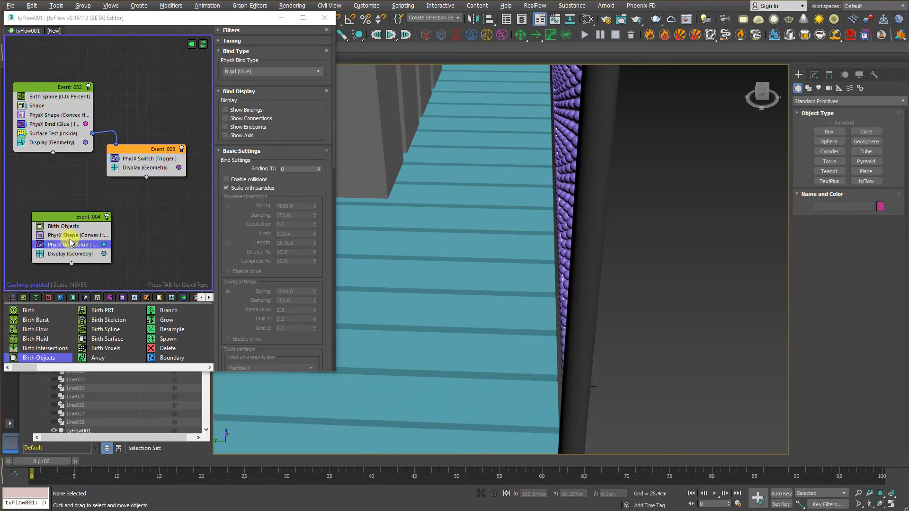
# Set the planks' PhysX Bind proximity settings to a bind distance of 25 cm and 8 max binds.
pyautogui.scroll(-10, 237, 237)
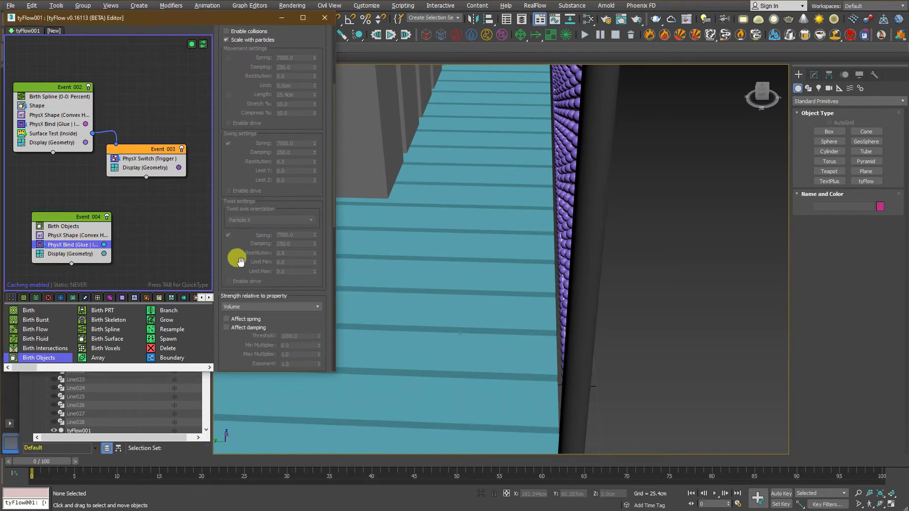
pyautogui.scroll(-3, 227, 270)
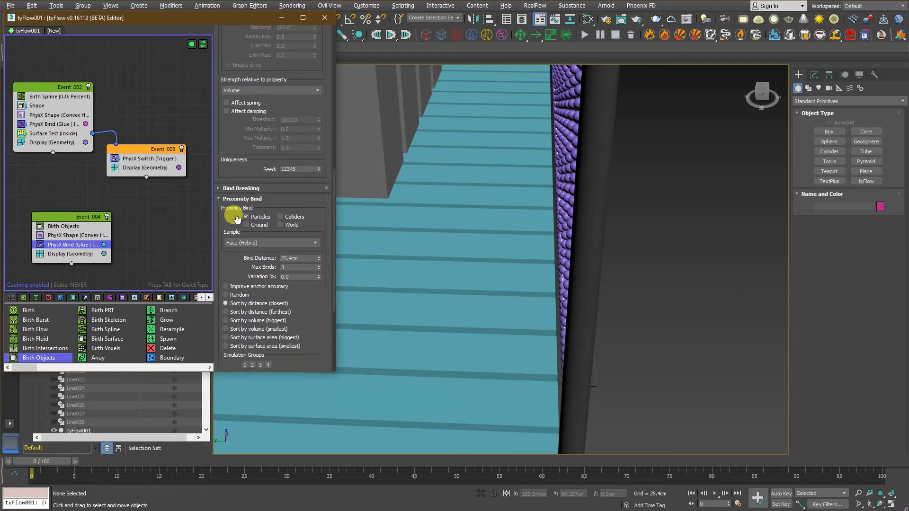
pyautogui.moveTo(236, 235); pyautogui.dragTo(237, 221)
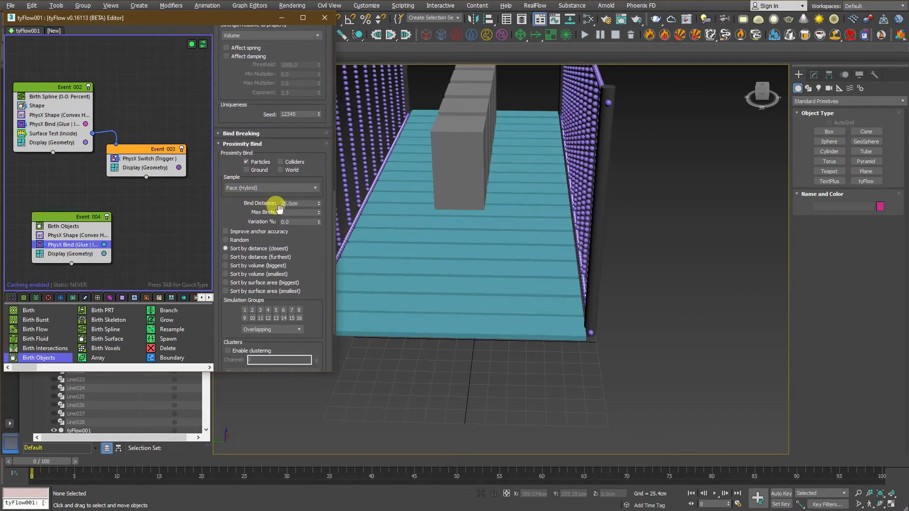
pyautogui.press('Tab')
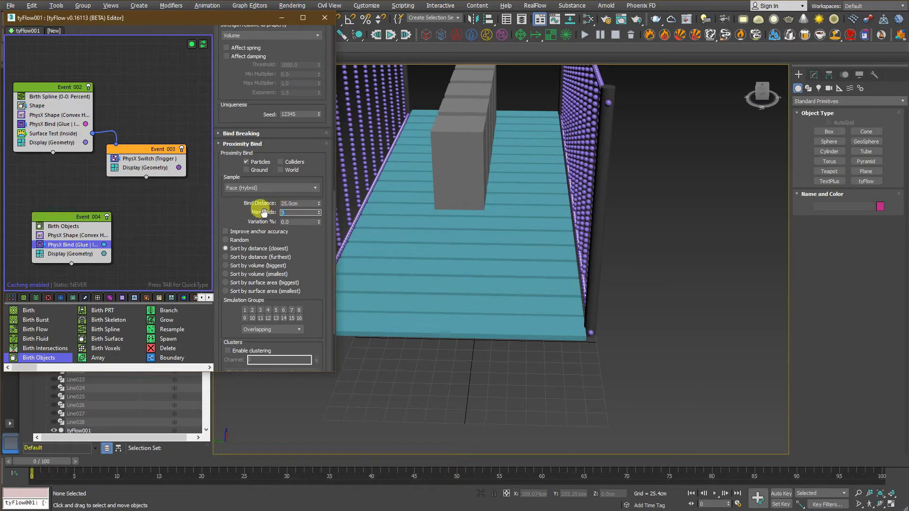
pyautogui.write('8')
# View the whole bridge and scrub the timeline to check how the planks hold to the ropes.
pyautogui.keyDown('alt'); pyautogui.moveTo(540, 428); pyautogui.dragTo(507, 418, button='middle'); pyautogui.keyUp('alt')
pyautogui.scroll(-4, 509, 410)
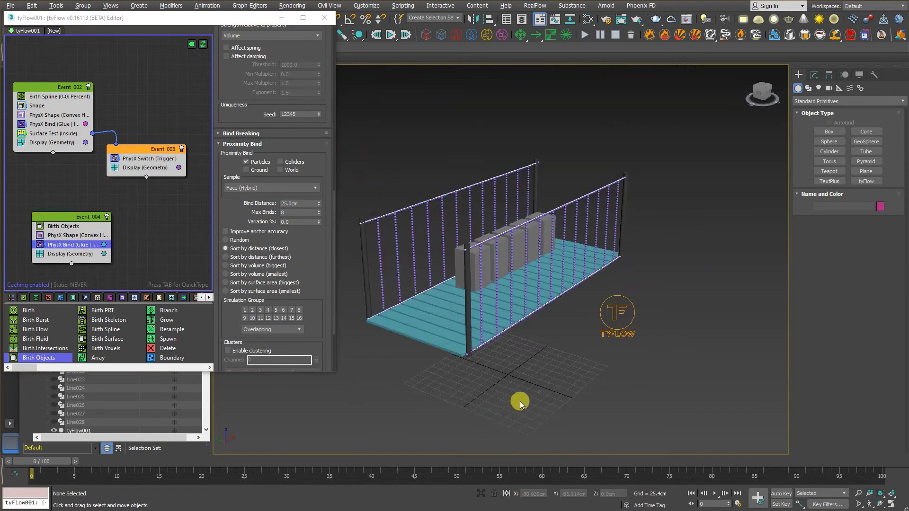
pyautogui.moveTo(372, 464); pyautogui.dragTo(324, 469)
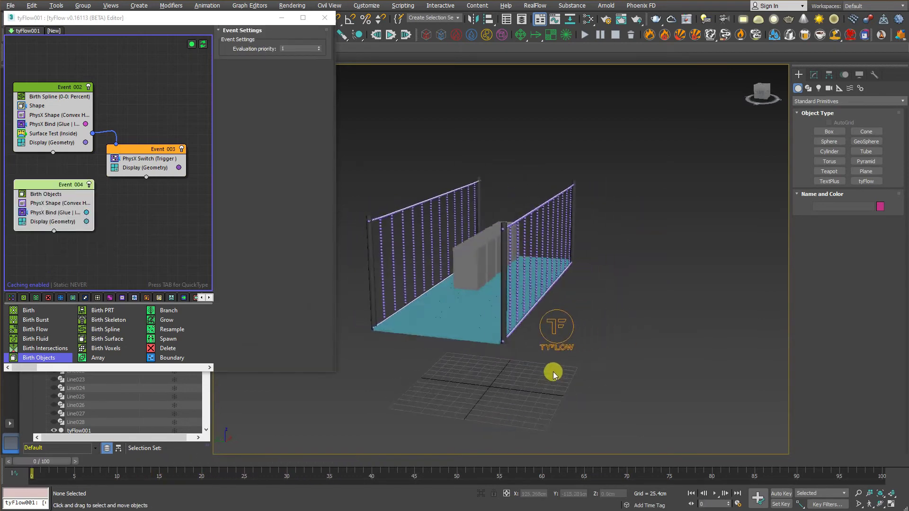
# Select the five boxes on the bridge, create another event with a Birth Objects operator, and add the boxes to it.
pyautogui.keyDown('alt'); pyautogui.moveTo(554, 372); pyautogui.dragTo(558, 357, button='middle'); pyautogui.keyUp('alt')
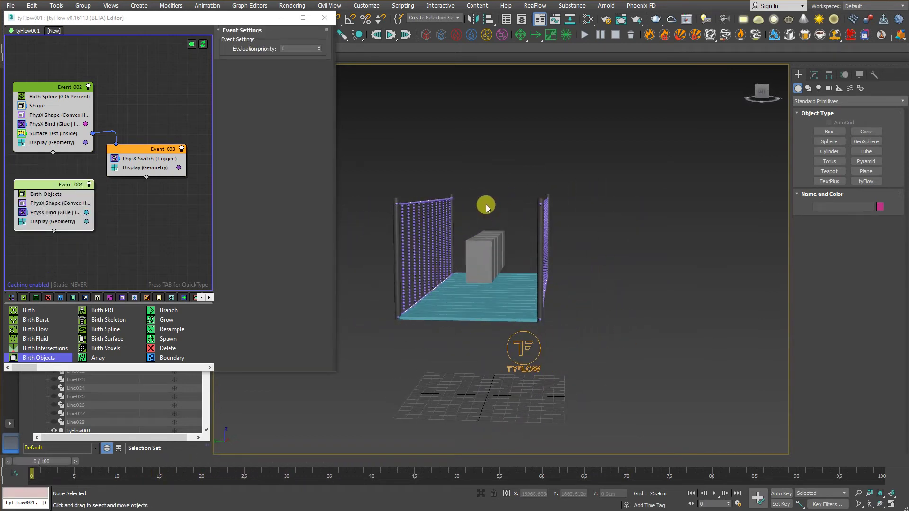
pyautogui.moveTo(487, 206); pyautogui.dragTo(510, 266)
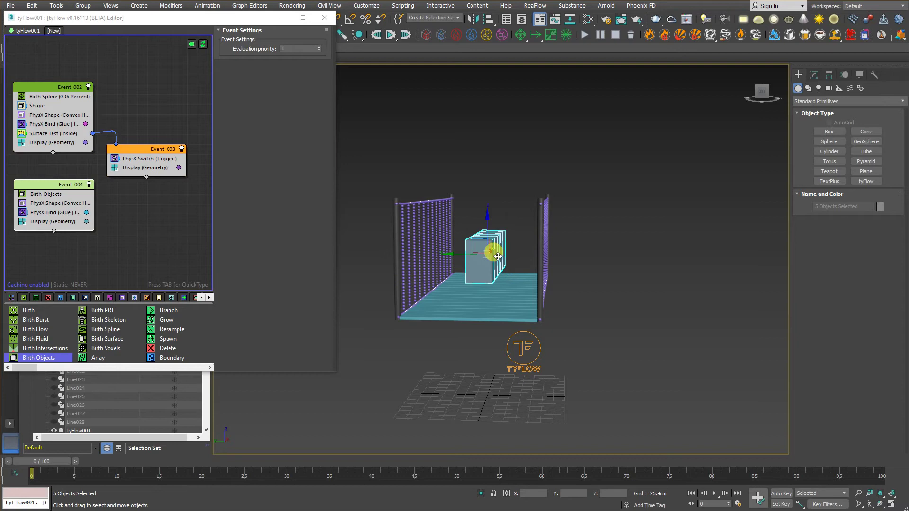
pyautogui.keyDown('alt'); pyautogui.moveTo(498, 235); pyautogui.dragTo(483, 251, button='middle'); pyautogui.keyUp('alt')
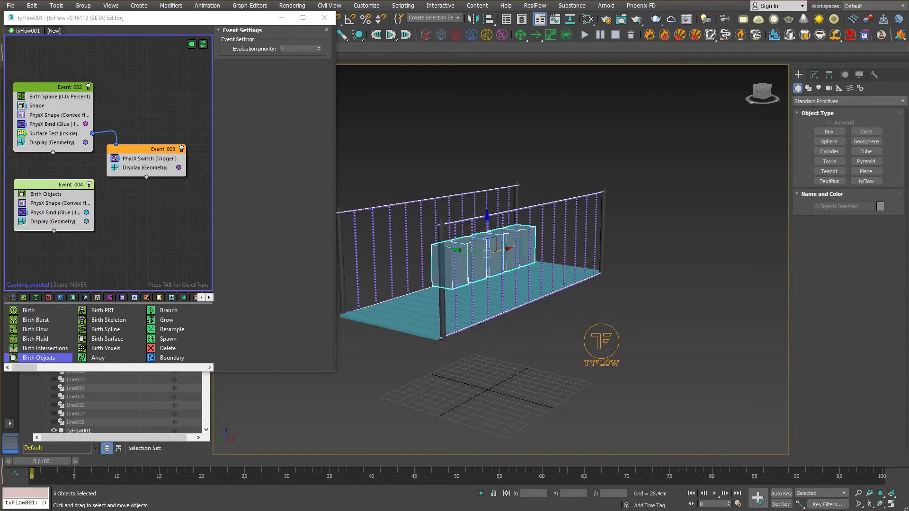
pyautogui.moveTo(63, 187); pyautogui.dragTo(57, 186)
pyautogui.moveTo(45, 360); pyautogui.dragTo(138, 208)
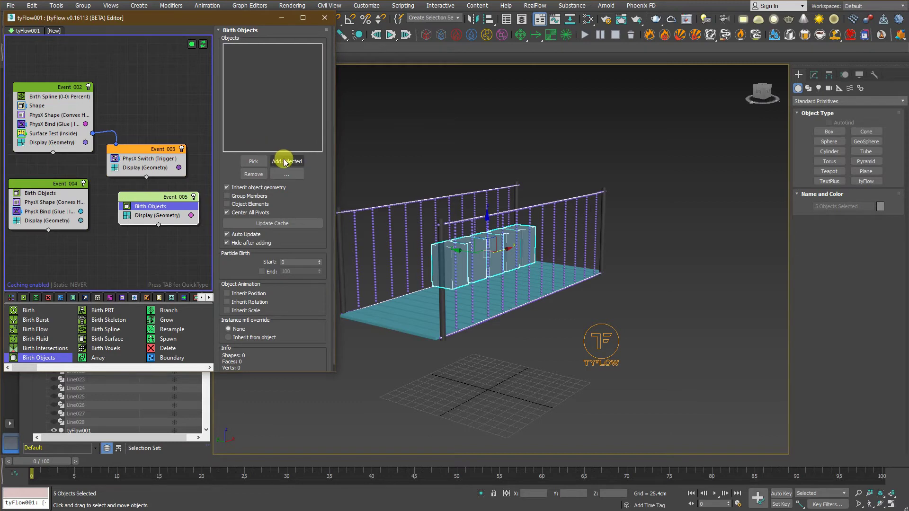
pyautogui.click(285, 161)
pyautogui.keyDown('alt'); pyautogui.moveTo(634, 320); pyautogui.dragTo(610, 331, button='middle'); pyautogui.keyUp('alt')
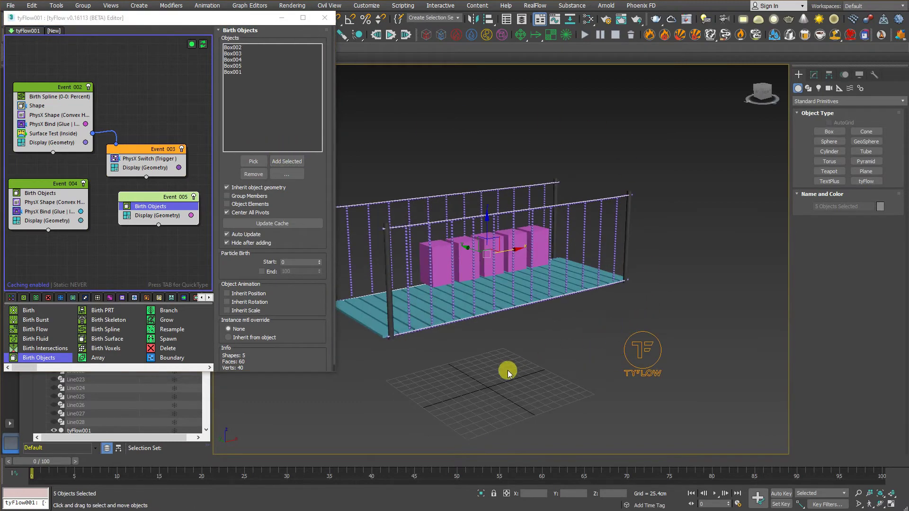
# Add a PhysX Shape operator to the boxes' event, then test the simulation up to frame 32 and return to frame 6.
pyautogui.click(143, 216)
pyautogui.press('Tab')
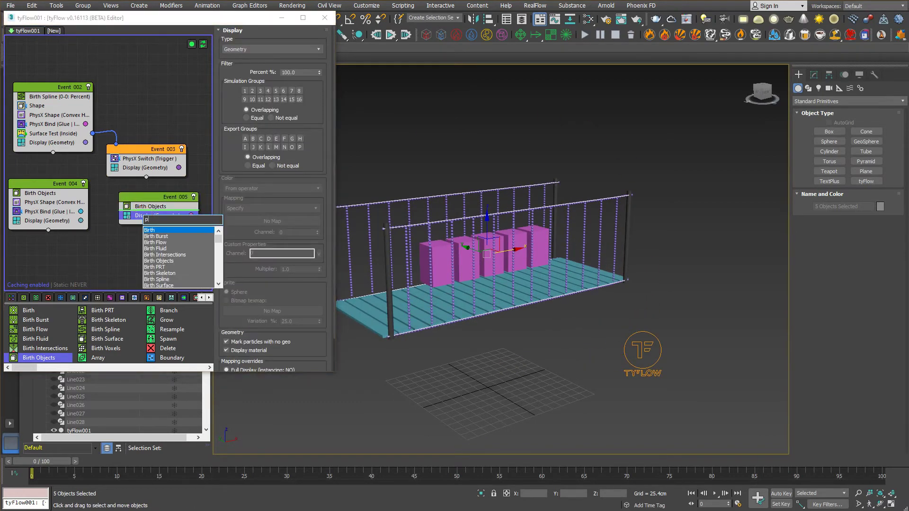
pyautogui.write('phys')
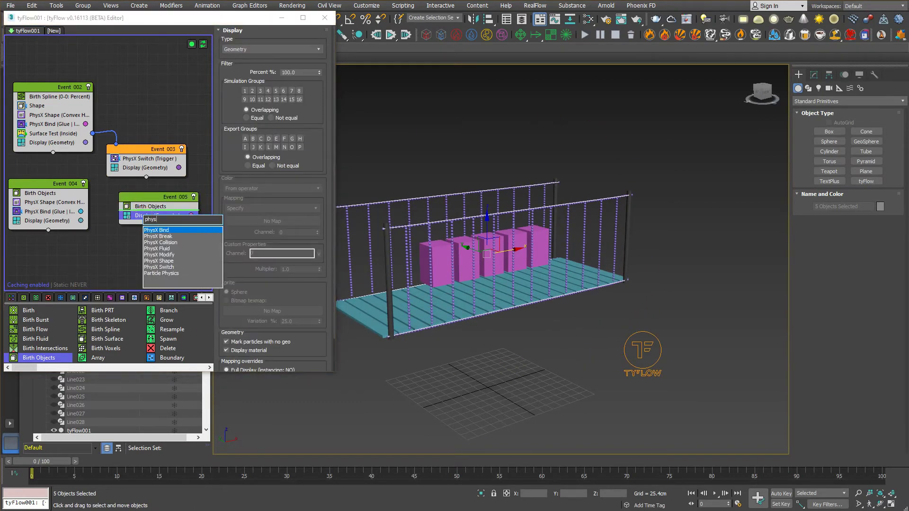
pyautogui.click(165, 260)
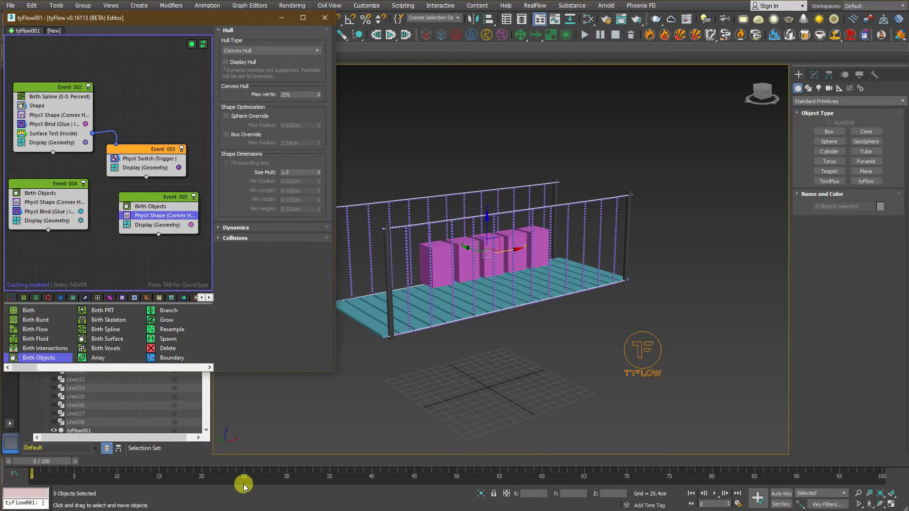
pyautogui.click(244, 461)
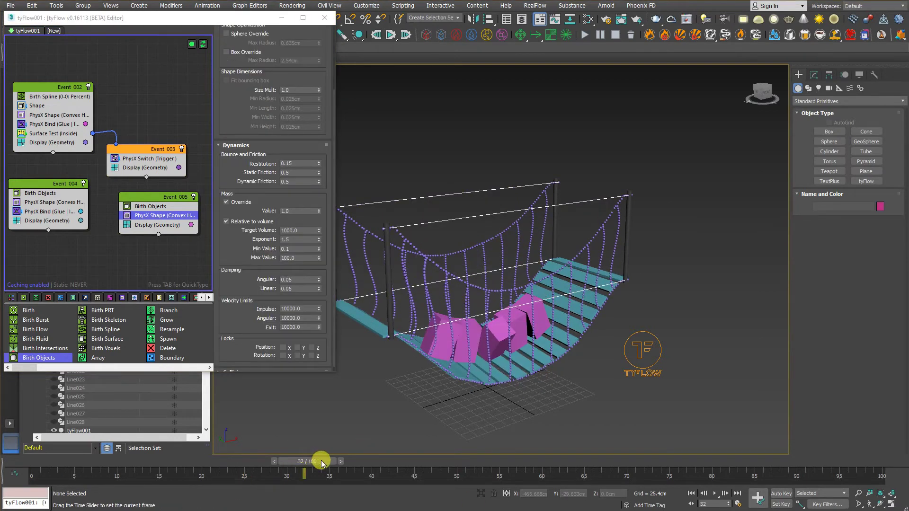
pyautogui.moveTo(321, 463); pyautogui.dragTo(95, 472)
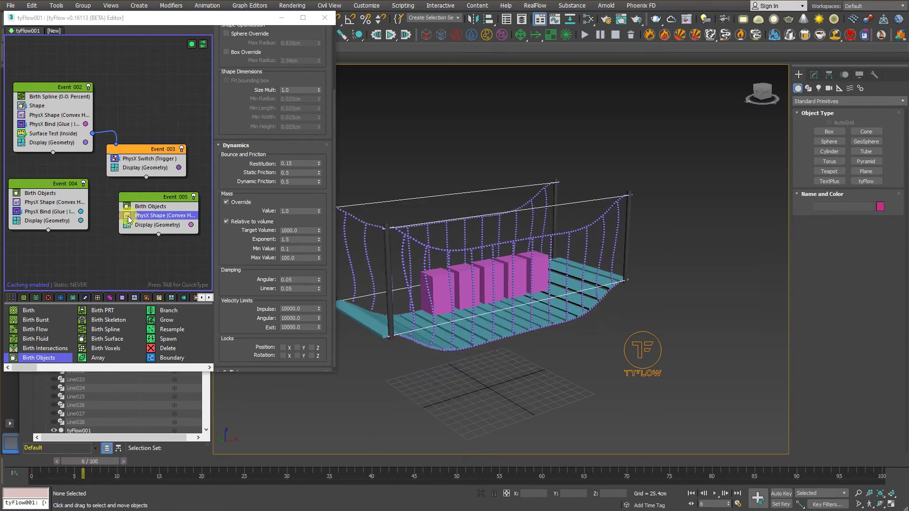
# Set the mass override value of the boxes' PhysX Shape to 0.1.
pyautogui.click(294, 208)
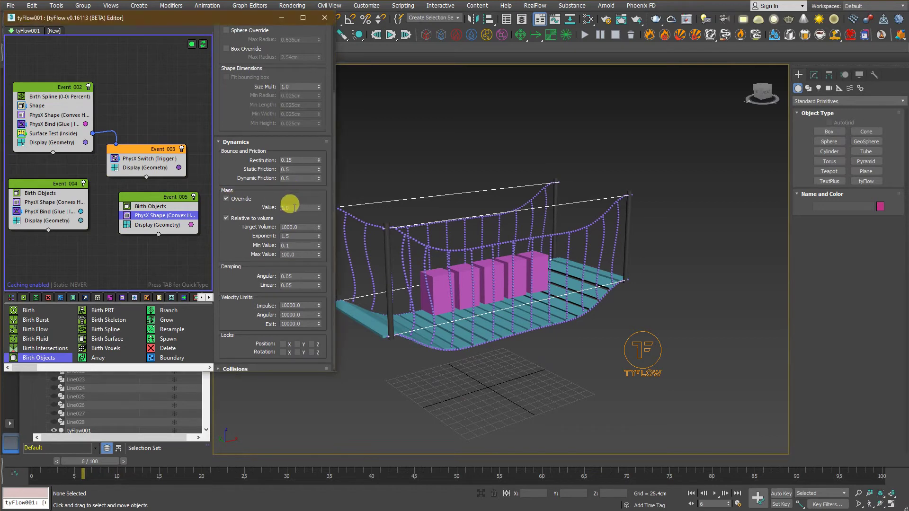
pyautogui.moveTo(300, 207); pyautogui.dragTo(259, 209)
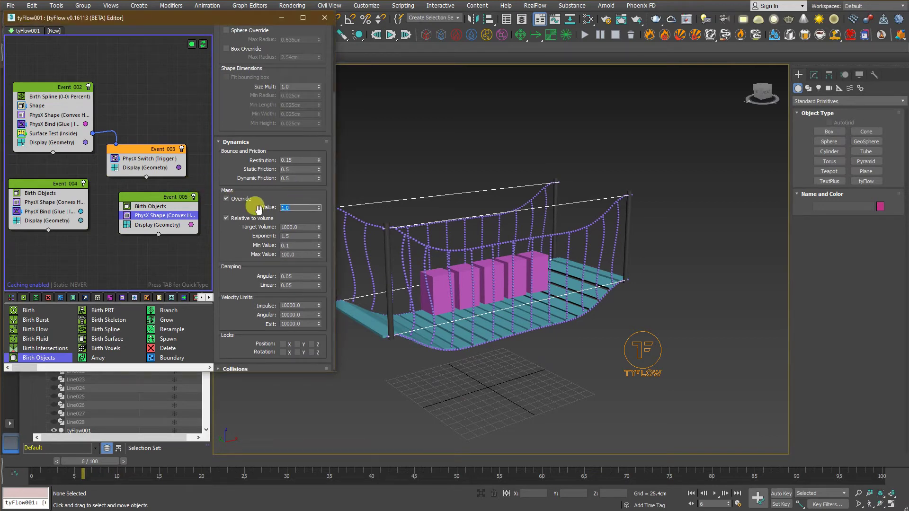
pyautogui.press('Return')
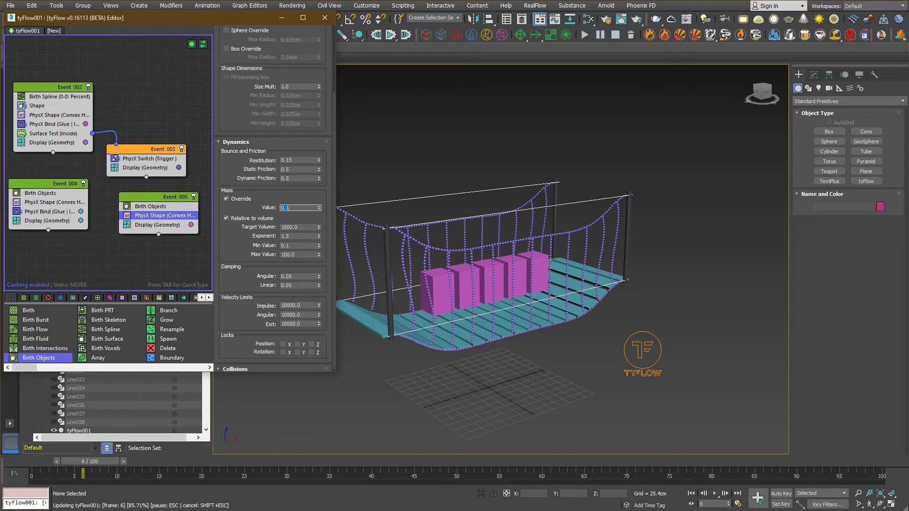
# Scrub the simulation to about frame 33 to check how the bridge carries the boxes with the changed mass.
pyautogui.click(315, 461)
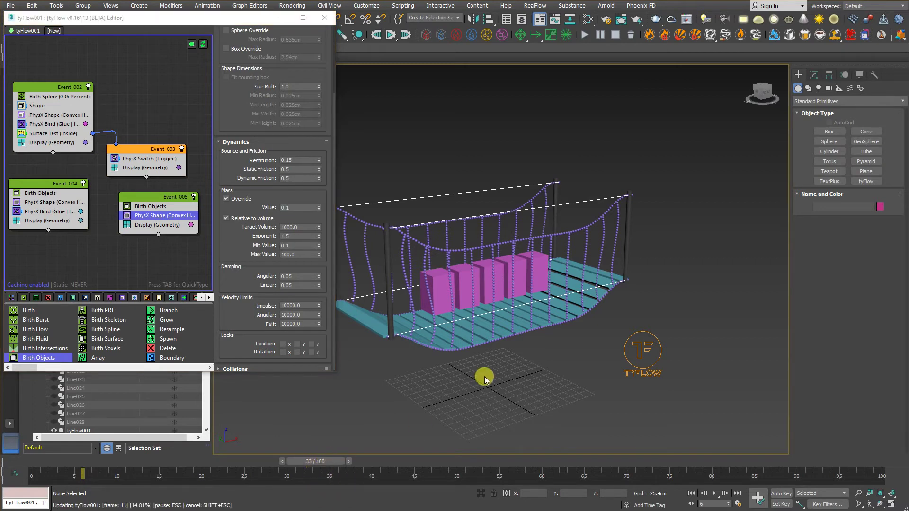
pyautogui.moveTo(334, 461)
pyautogui.mouseDown()
pyautogui.moveTo(80, 461)
pyautogui.moveTo(341, 462)
pyautogui.mouseUp()
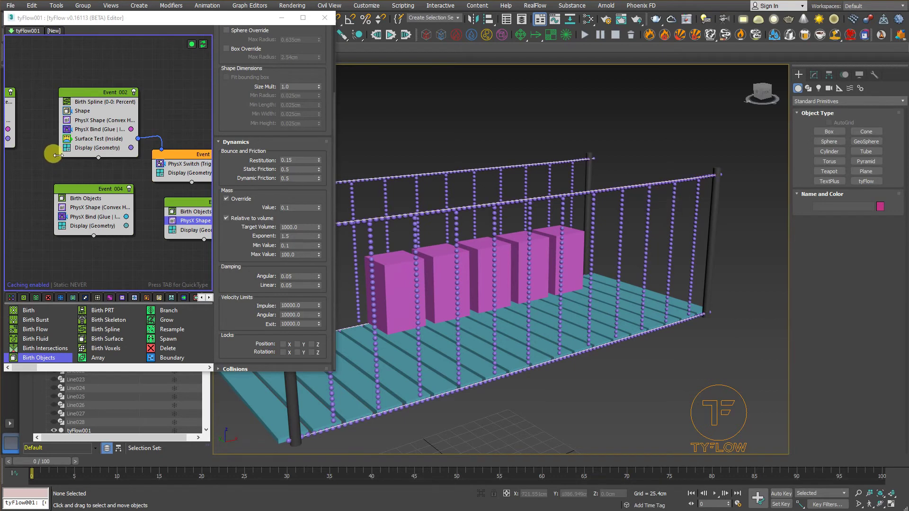
# Add a Spline Paths operator to Event 001, directly below its Birth Spline operator.
pyautogui.moveTo(53, 161); pyautogui.dragTo(143, 173, button='middle')
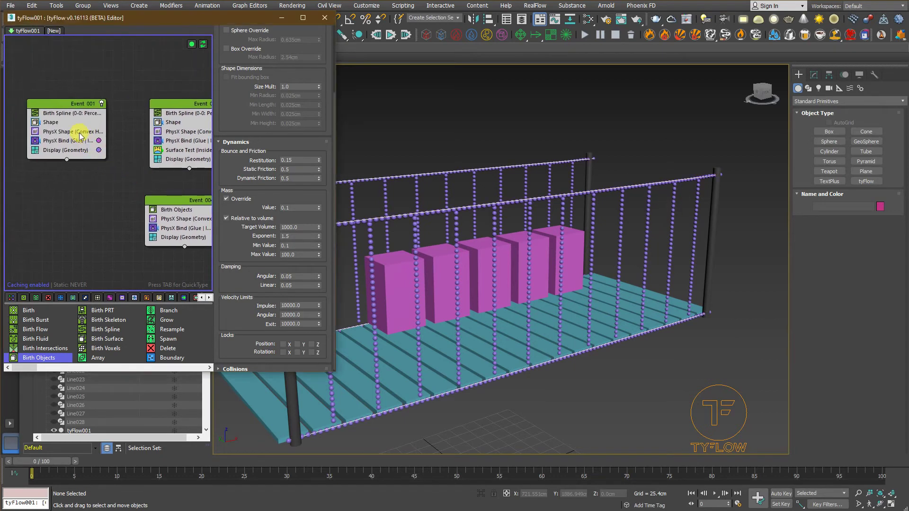
pyautogui.click(59, 114)
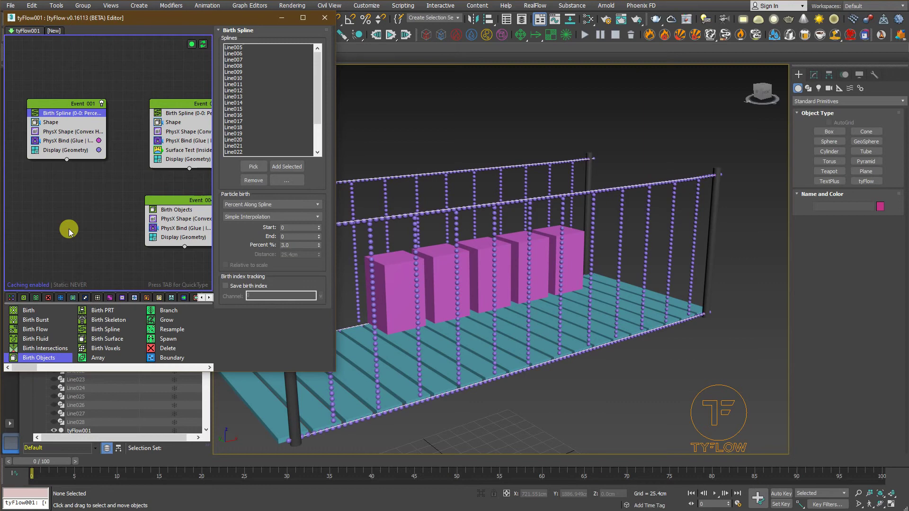
pyautogui.press('Tab')
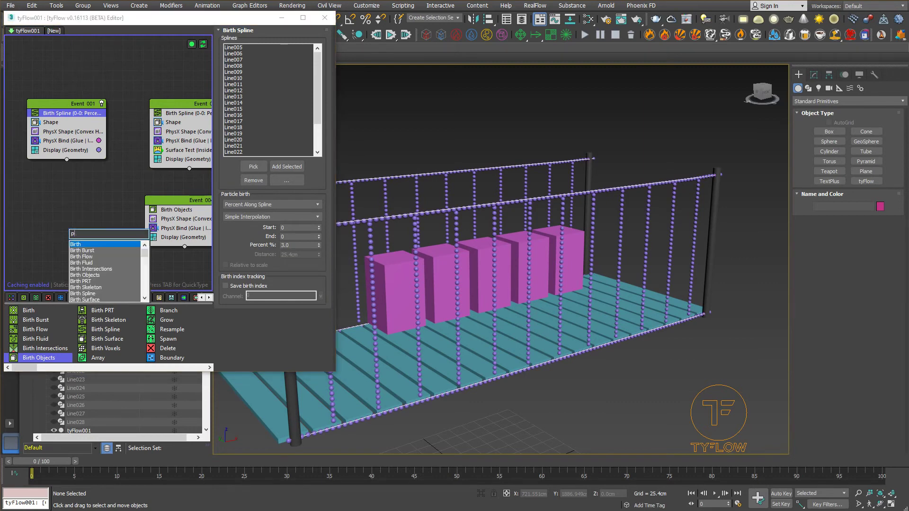
pyautogui.write('sp')
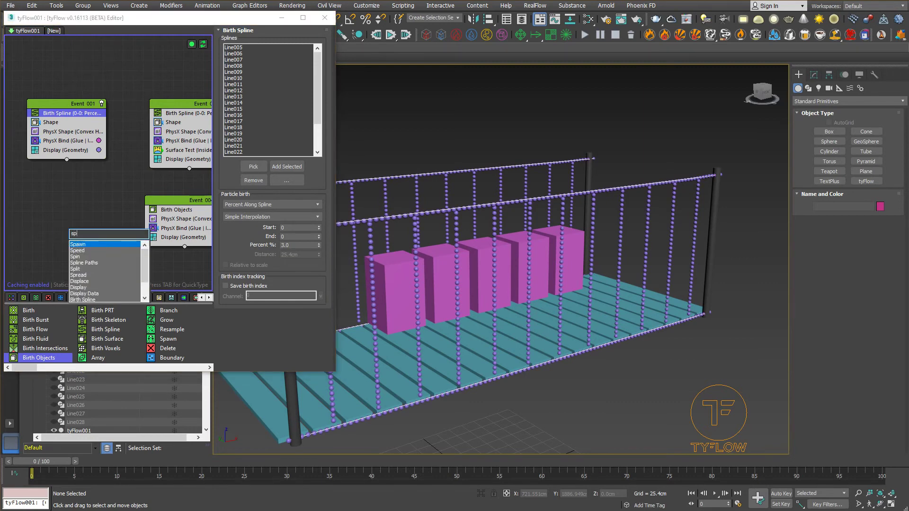
pyautogui.write('lin')
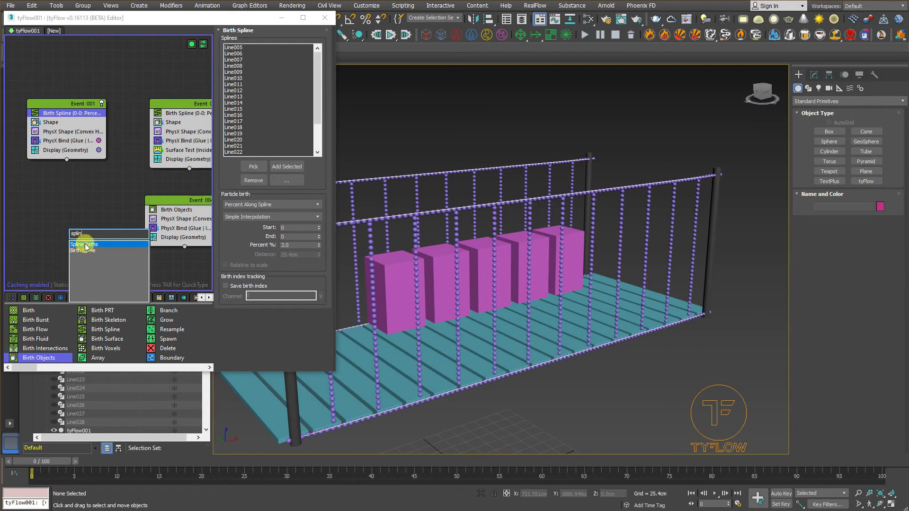
pyautogui.click(85, 245)
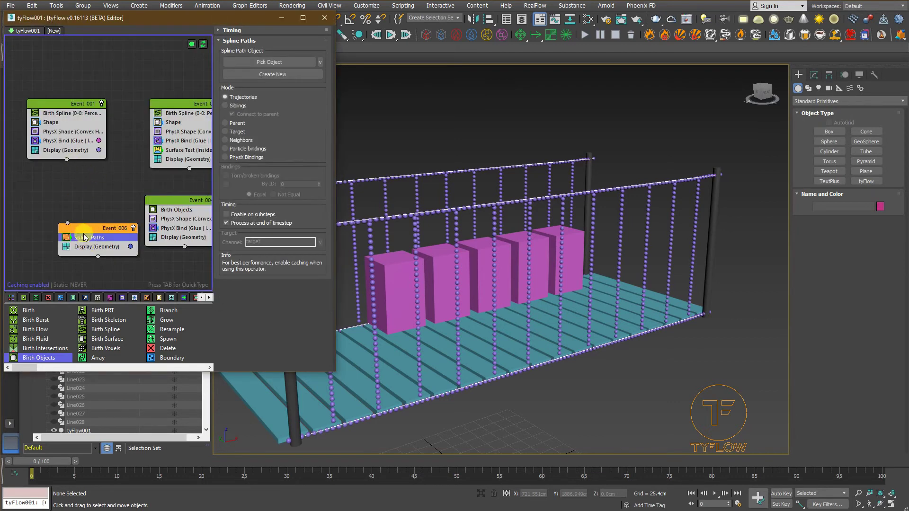
pyautogui.moveTo(84, 237); pyautogui.dragTo(56, 124)
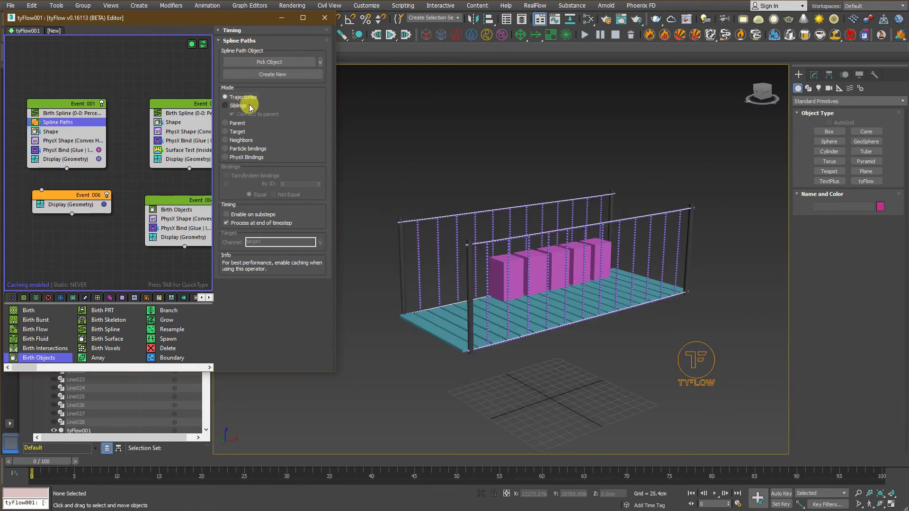
# Set Event 001's Spline Paths operator to Siblings mode and create a new spline path object for it.
pyautogui.click(230, 106)
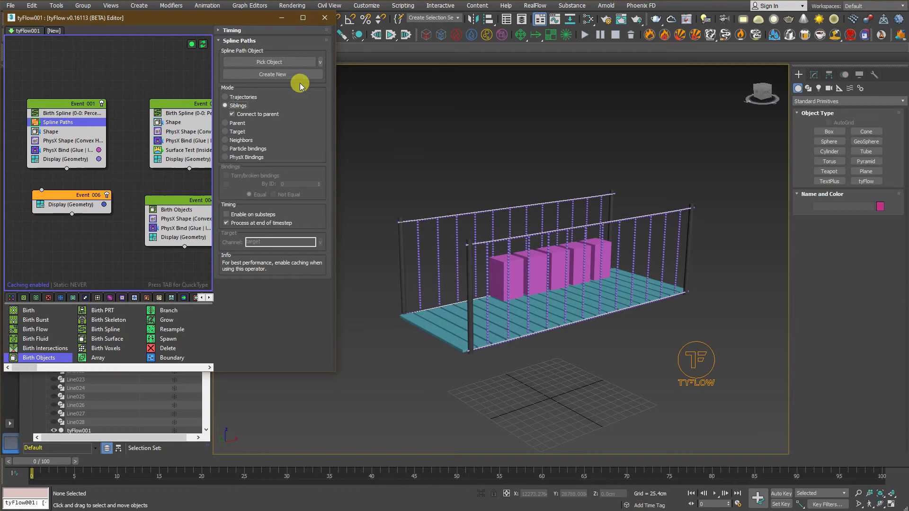
pyautogui.click(272, 75)
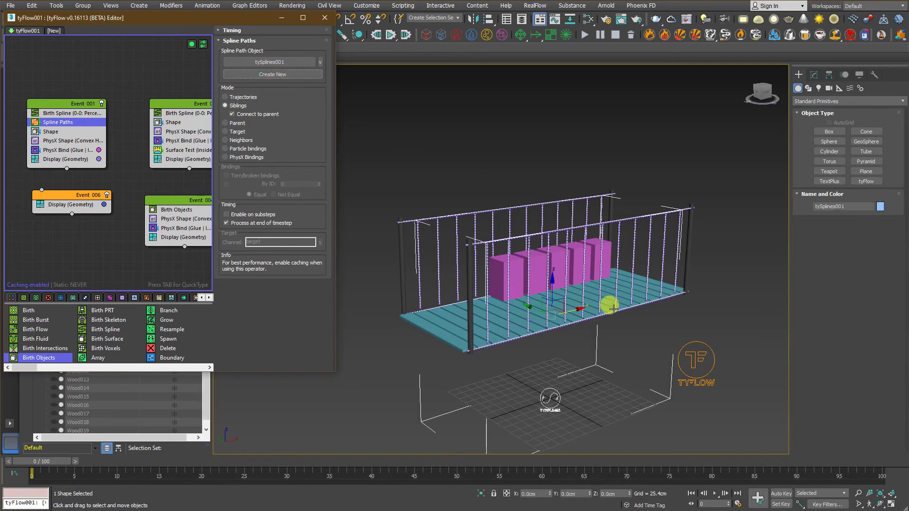
pyautogui.scroll(10, 618, 291)
pyautogui.scroll(-10, 623, 281)
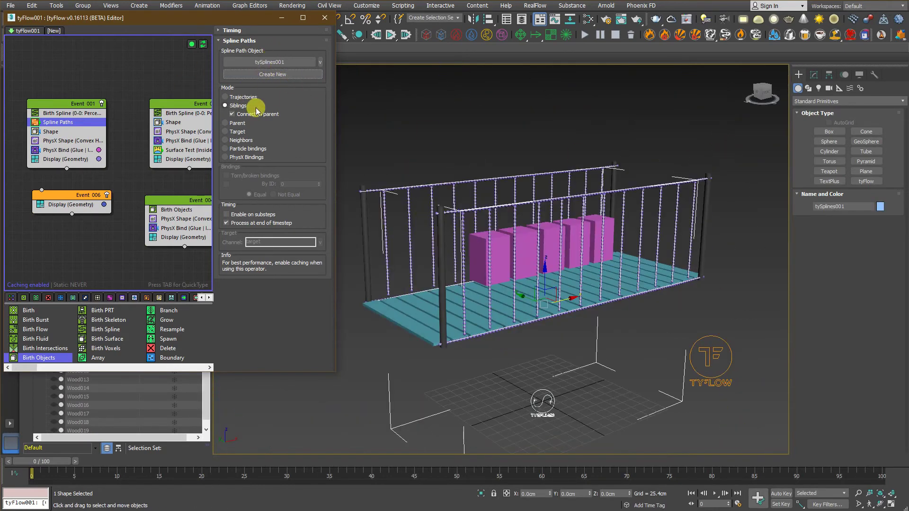
pyautogui.moveTo(578, 377); pyautogui.dragTo(574, 351, button='middle')
# Enable the tySplineMesher modifier on the tySplines001 object.
pyautogui.click(814, 74)
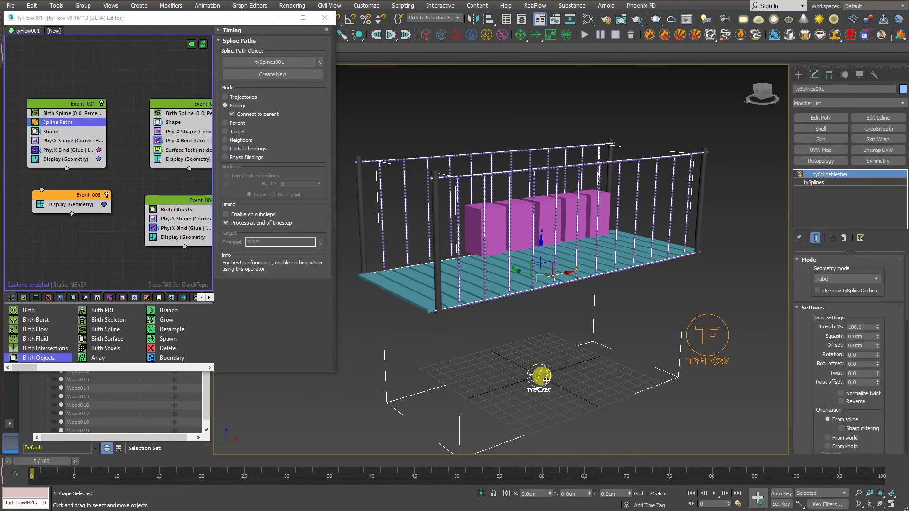
pyautogui.click(561, 362)
pyautogui.click(538, 376)
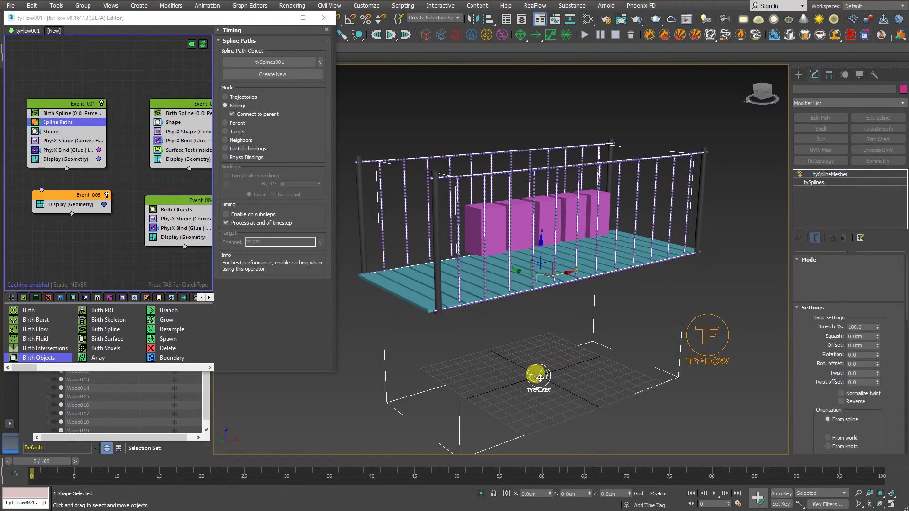
pyautogui.click(805, 178)
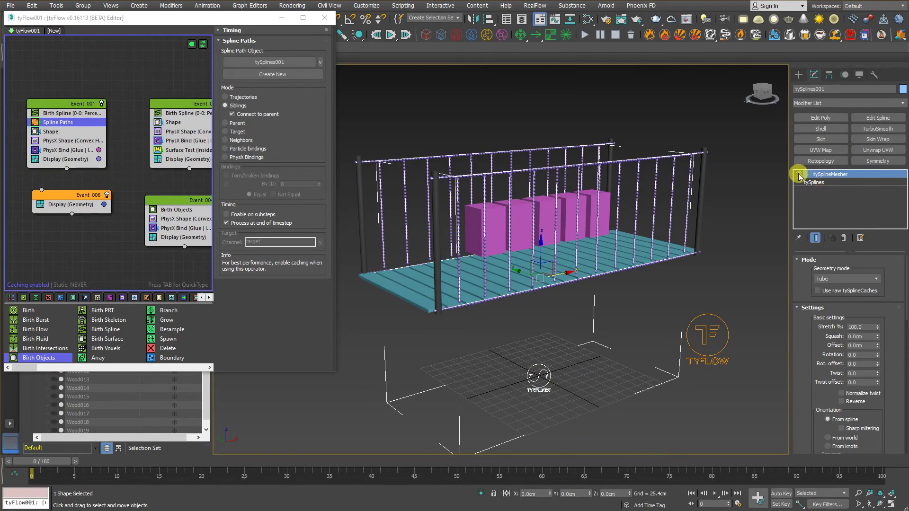
pyautogui.click(799, 175)
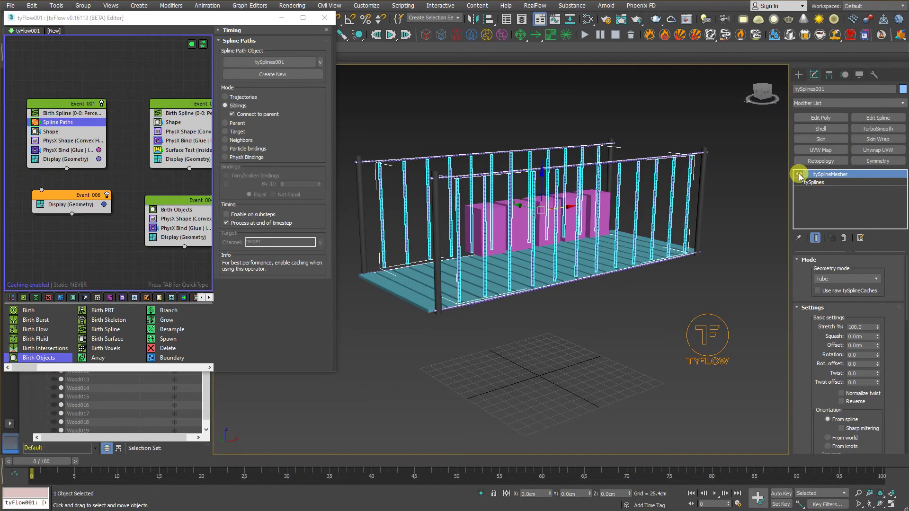
# Try a 5 cm tube radius for the vertical ropes' tySplineMesher, settle on 3 cm, and set the taper to By Knot Age.
pyautogui.scroll(3, 663, 223)
pyautogui.scroll(3, 603, 314)
pyautogui.scroll(3, 623, 236)
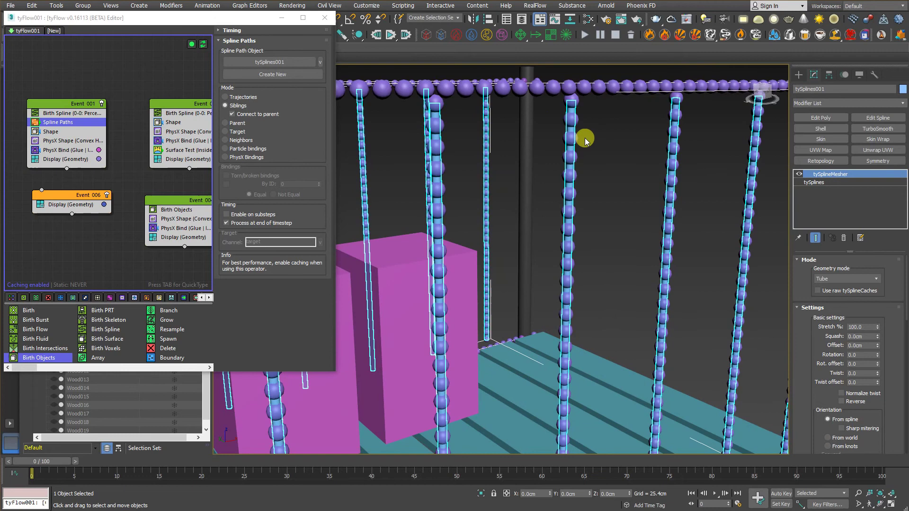
pyautogui.scroll(-3, 642, 265)
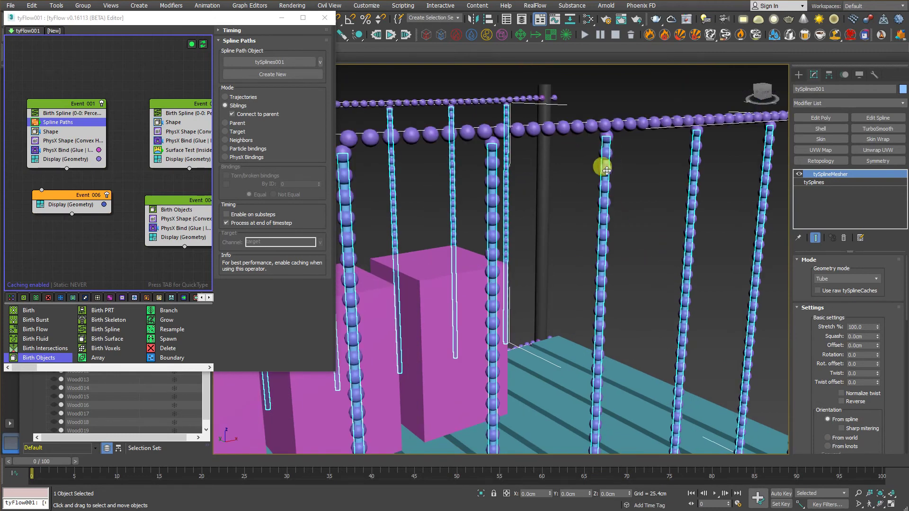
pyautogui.moveTo(806, 286); pyautogui.dragTo(811, 229)
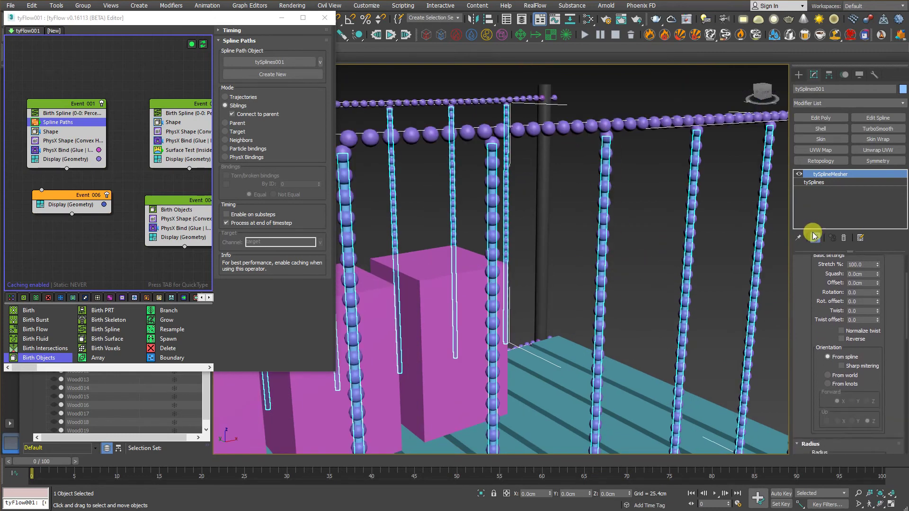
pyautogui.moveTo(805, 319); pyautogui.dragTo(814, 253)
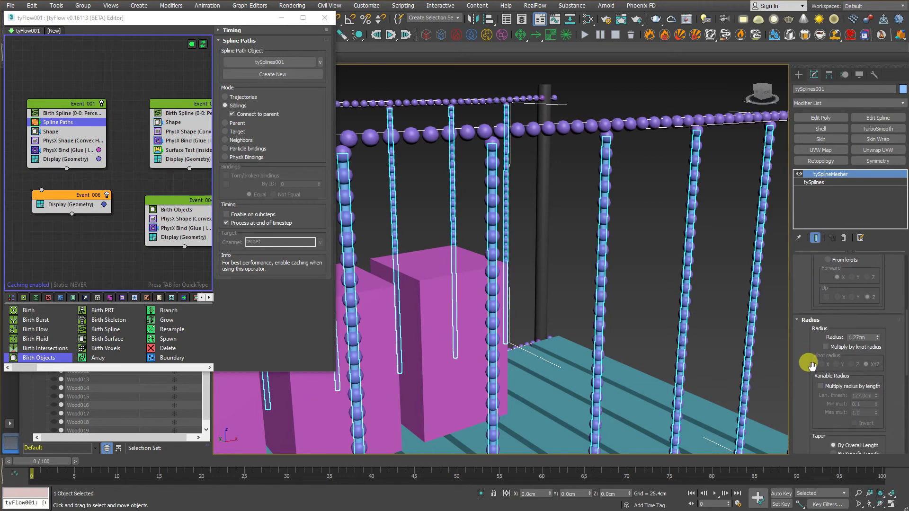
pyautogui.moveTo(811, 359); pyautogui.dragTo(816, 308)
pyautogui.moveTo(865, 291); pyautogui.dragTo(821, 289)
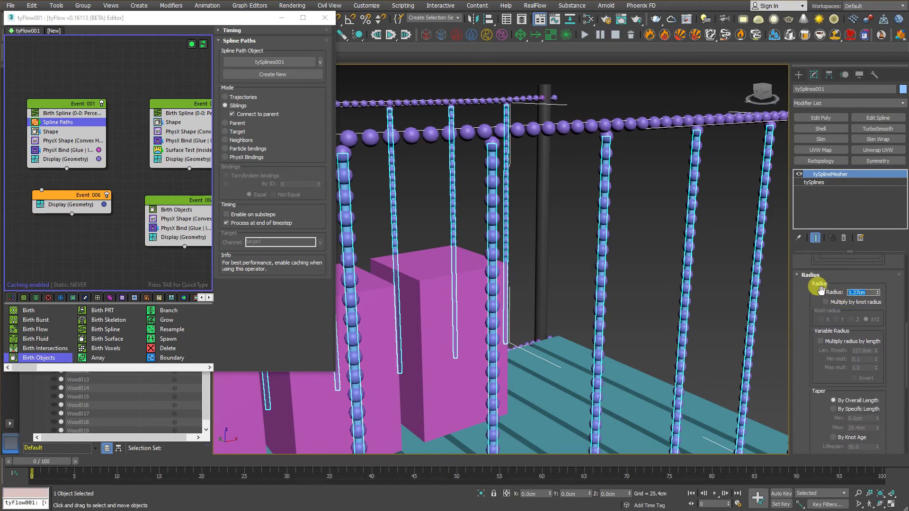
pyautogui.write('5')
pyautogui.press('Return')
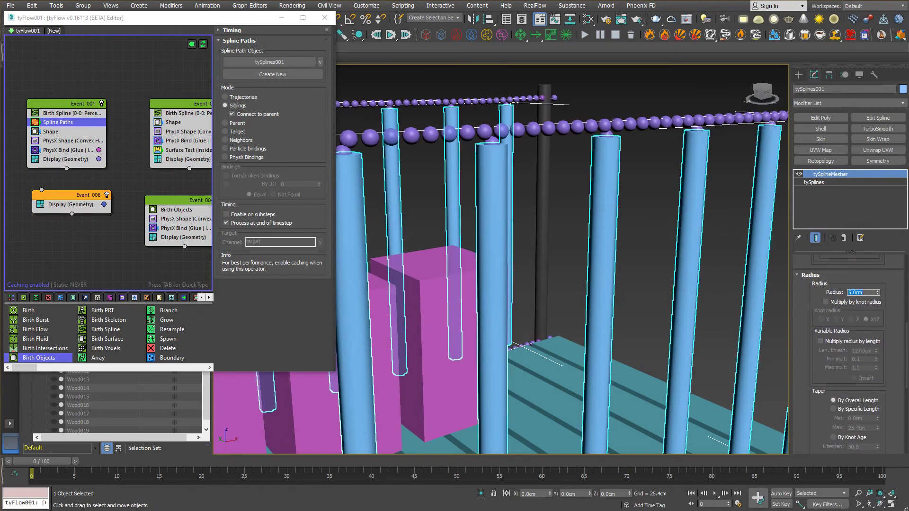
pyautogui.write('3')
pyautogui.press('Return')
pyautogui.moveTo(814, 287); pyautogui.dragTo(814, 256)
pyautogui.moveTo(809, 349); pyautogui.dragTo(809, 334)
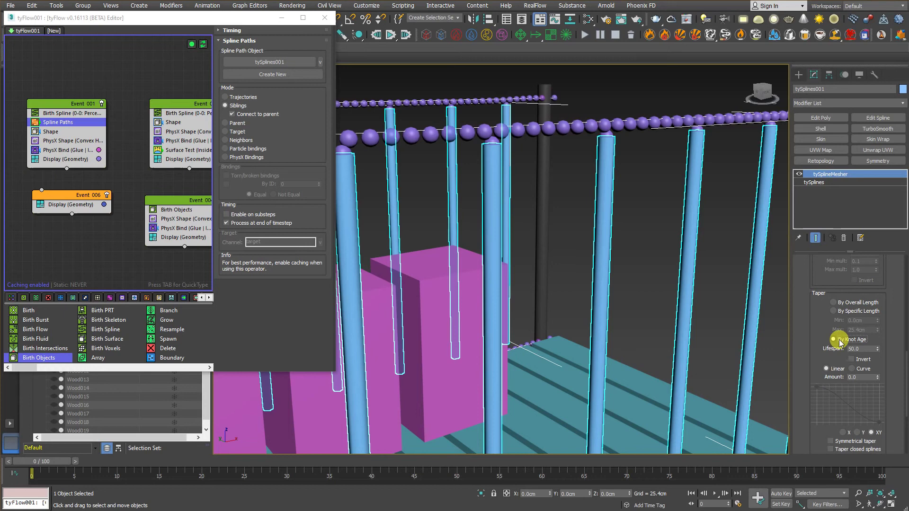
# Scrub the timeline to frame 23 and back to 0 to check the meshed vertical ropes, and clear the selection.
pyautogui.scroll(-3, 699, 365)
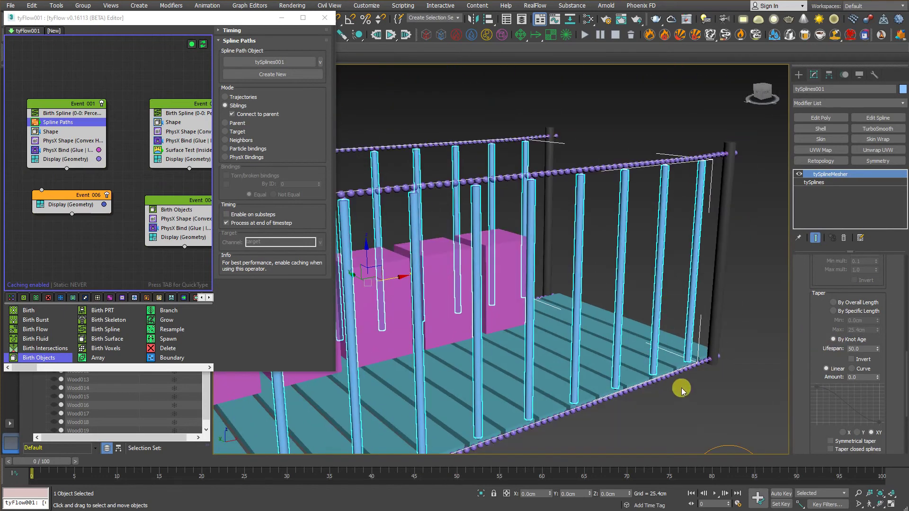
pyautogui.scroll(-2, 675, 385)
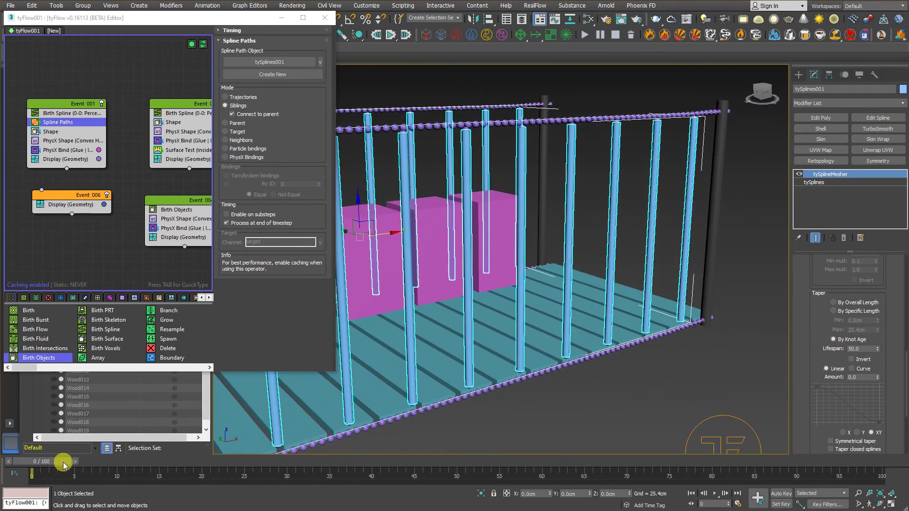
pyautogui.moveTo(63, 464); pyautogui.dragTo(249, 466)
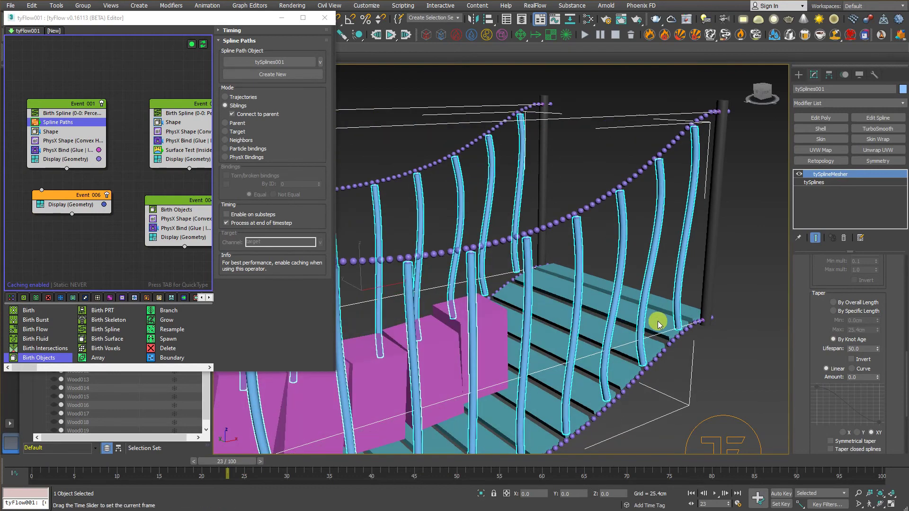
pyautogui.moveTo(638, 353); pyautogui.dragTo(686, 303, button='middle')
pyautogui.scroll(-2, 686, 303)
pyautogui.moveTo(244, 467); pyautogui.dragTo(169, 474)
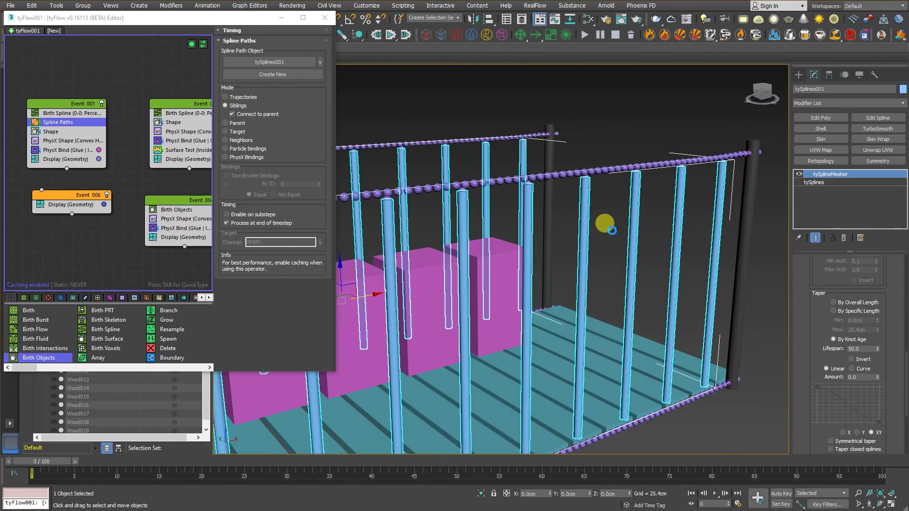
pyautogui.click(608, 226)
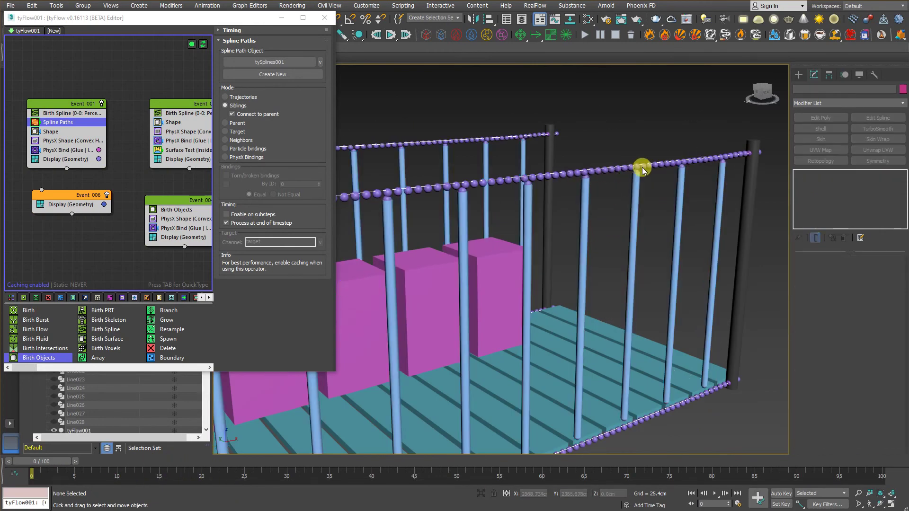
# Insert a Spline Paths operator into Event 002 between its Birth Spline and Shape operators.
pyautogui.moveTo(103, 161); pyautogui.dragTo(49, 185, button='middle')
pyautogui.click(121, 149)
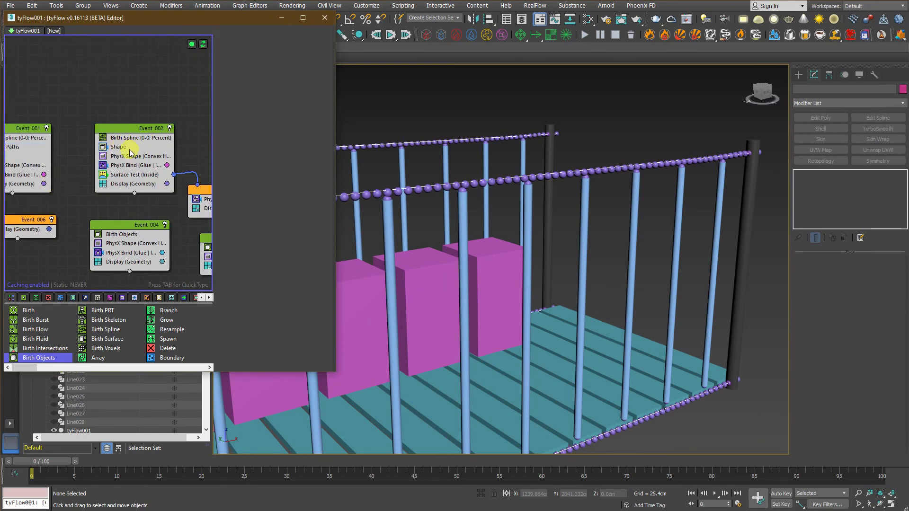
pyautogui.click(126, 148)
pyautogui.press('Tab')
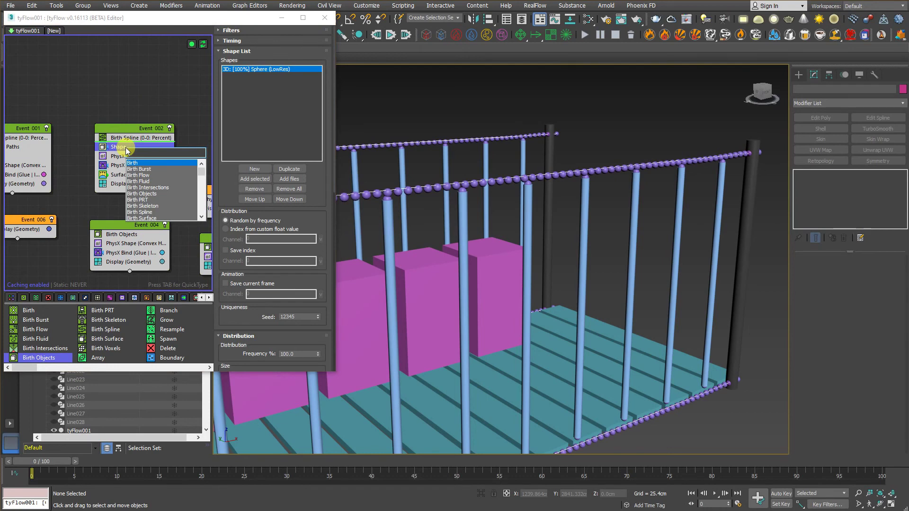
pyautogui.write('splin')
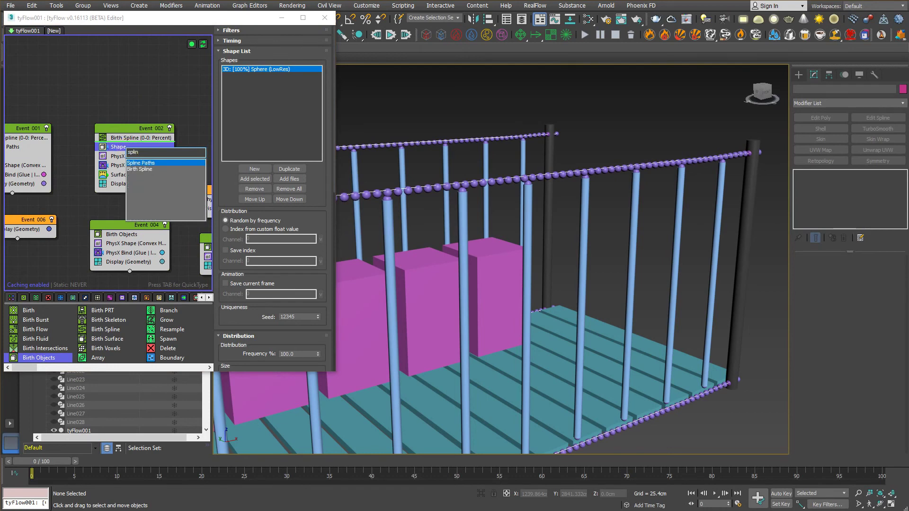
pyautogui.click(140, 164)
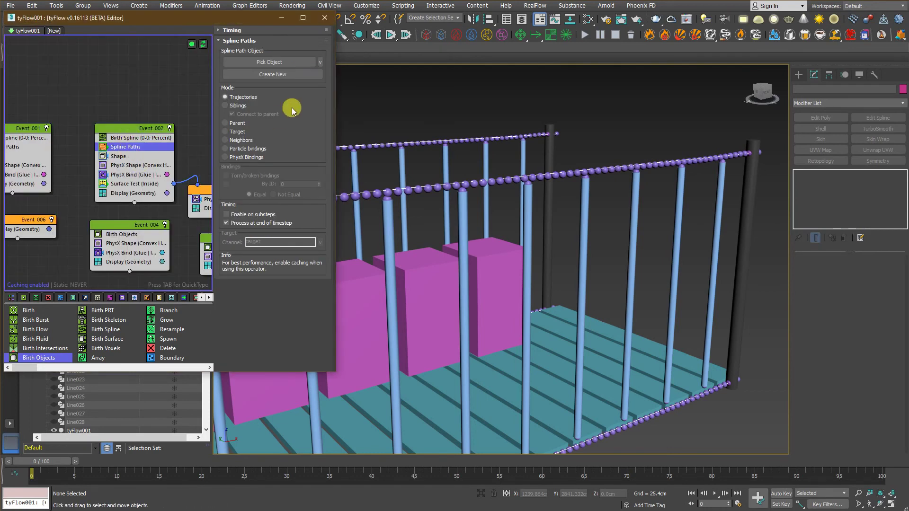
# Set Event 002's Spline Paths to Siblings mode and create a new spline path object with its tySplineMesher enabled.
pyautogui.click(236, 106)
pyautogui.click(264, 75)
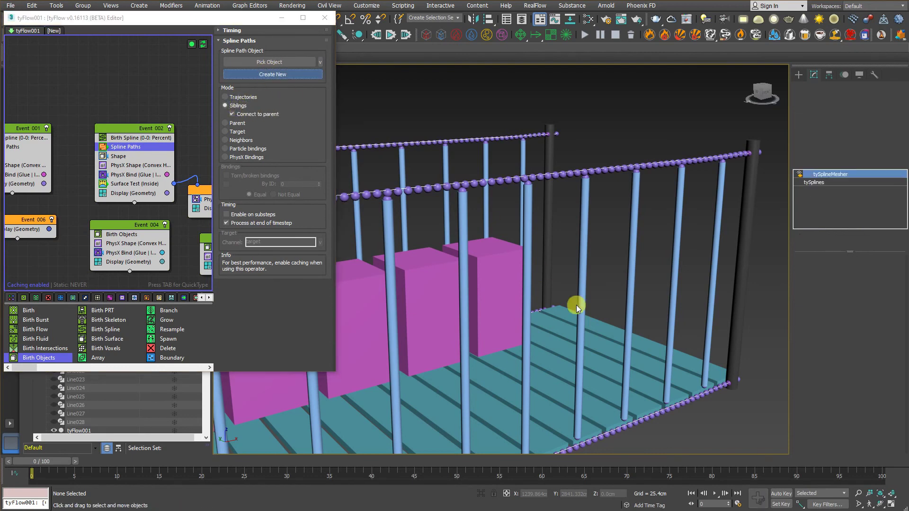
pyautogui.scroll(-5, 805, 303)
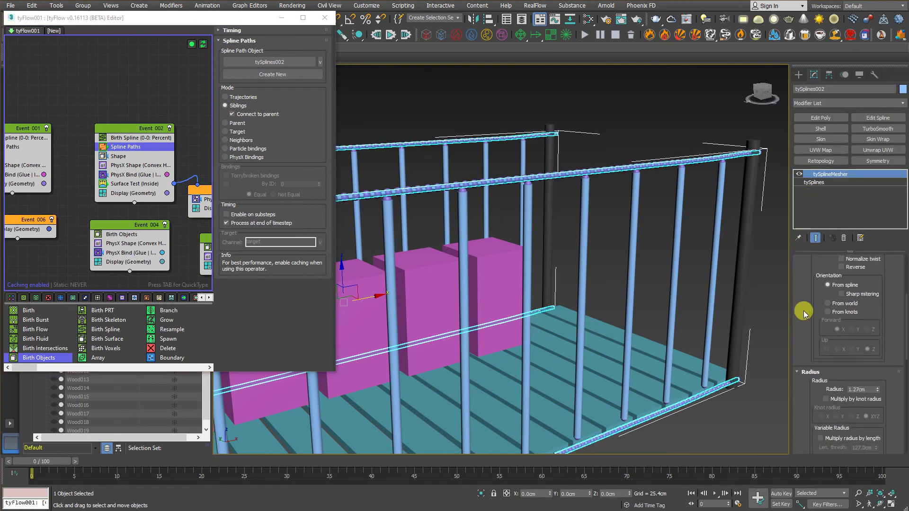
# Set the tySplines002 mesher's tube radius to 3 cm and its taper to By Knot Age, and deselect the object.
pyautogui.moveTo(798, 318); pyautogui.dragTo(804, 246)
pyautogui.moveTo(877, 321); pyautogui.dragTo(870, 314)
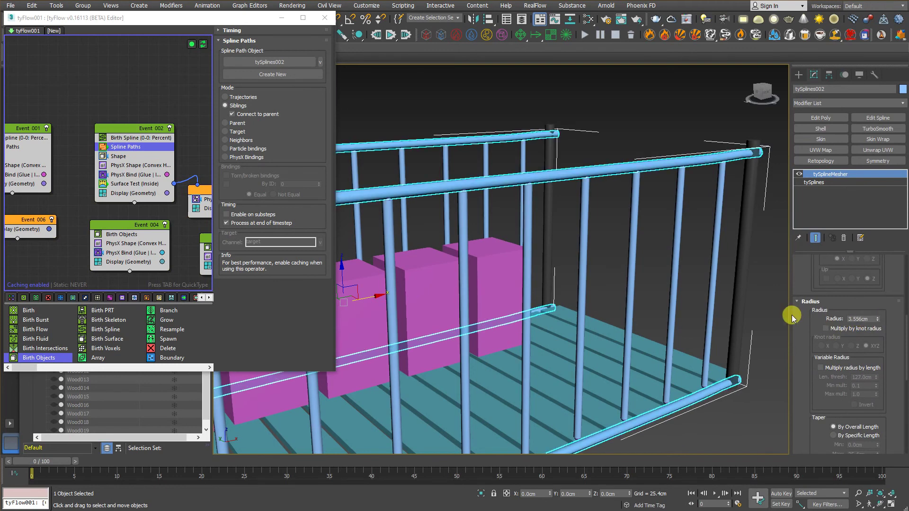
pyautogui.doubleClick(869, 317)
pyautogui.write('3')
pyautogui.press('Return')
pyautogui.scroll(-3, 805, 342)
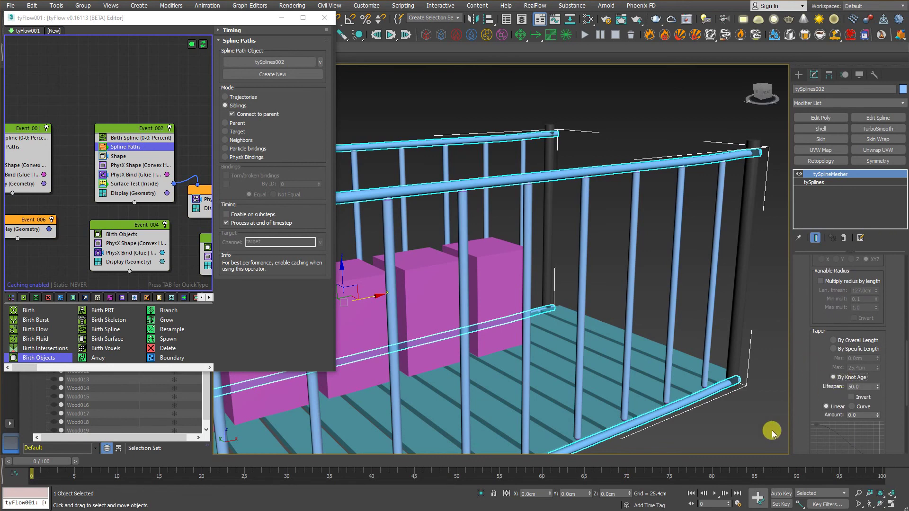
pyautogui.click(744, 414)
# Advance the simulation to frame 100 and play the animation to check the whole bridge with meshed ropes and boxes.
pyautogui.scroll(-5, 714, 432)
pyautogui.moveTo(693, 378); pyautogui.dragTo(625, 365, button='middle')
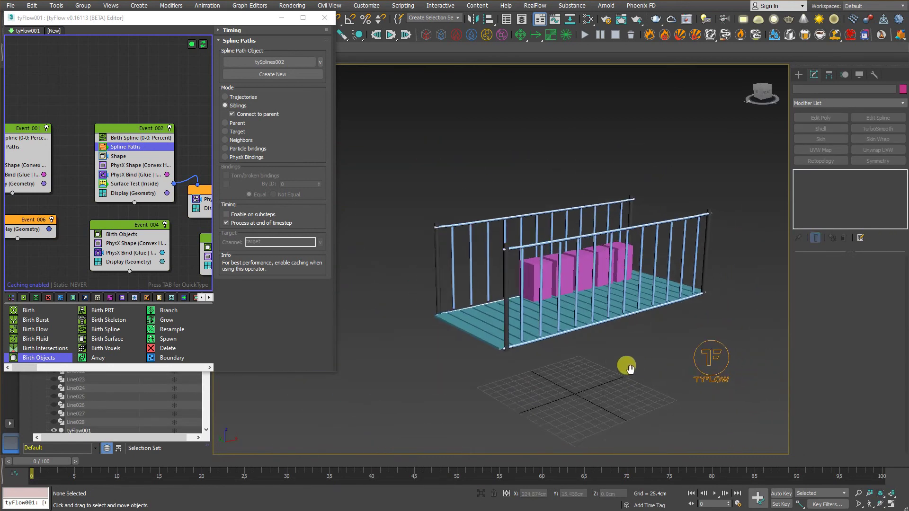
pyautogui.click(202, 462)
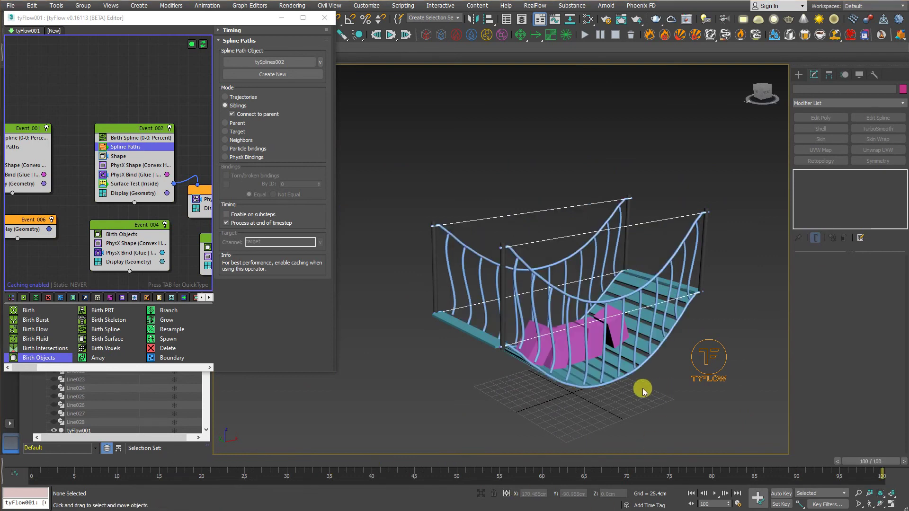
pyautogui.moveTo(709, 429); pyautogui.dragTo(694, 419, button='middle')
pyautogui.click(715, 493)
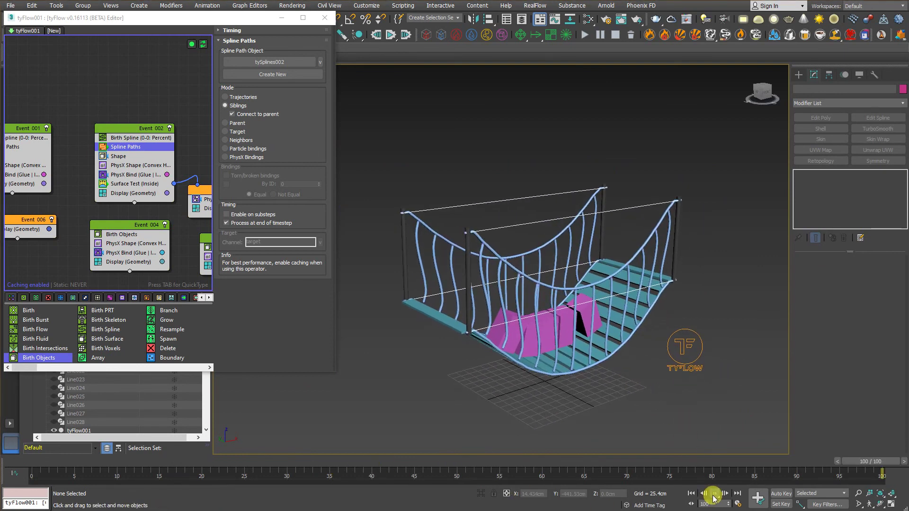
pyautogui.moveTo(636, 408); pyautogui.dragTo(603, 399, button='middle')
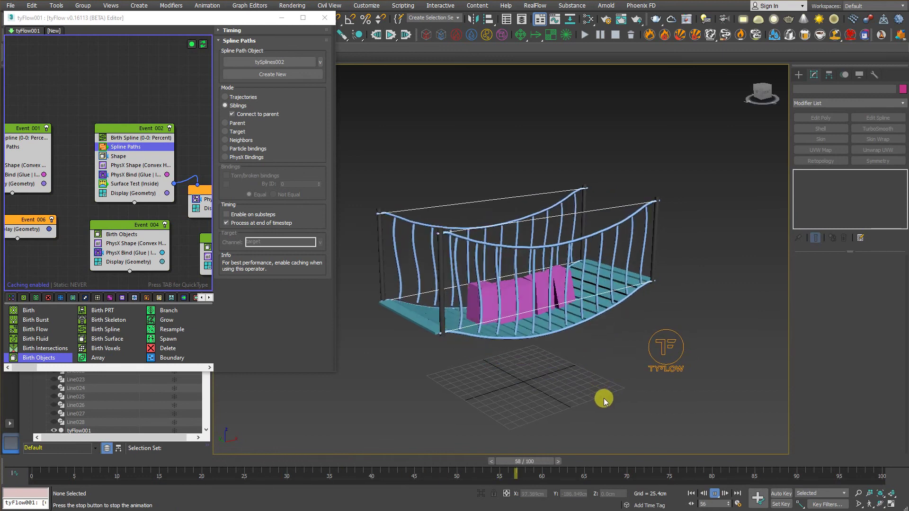